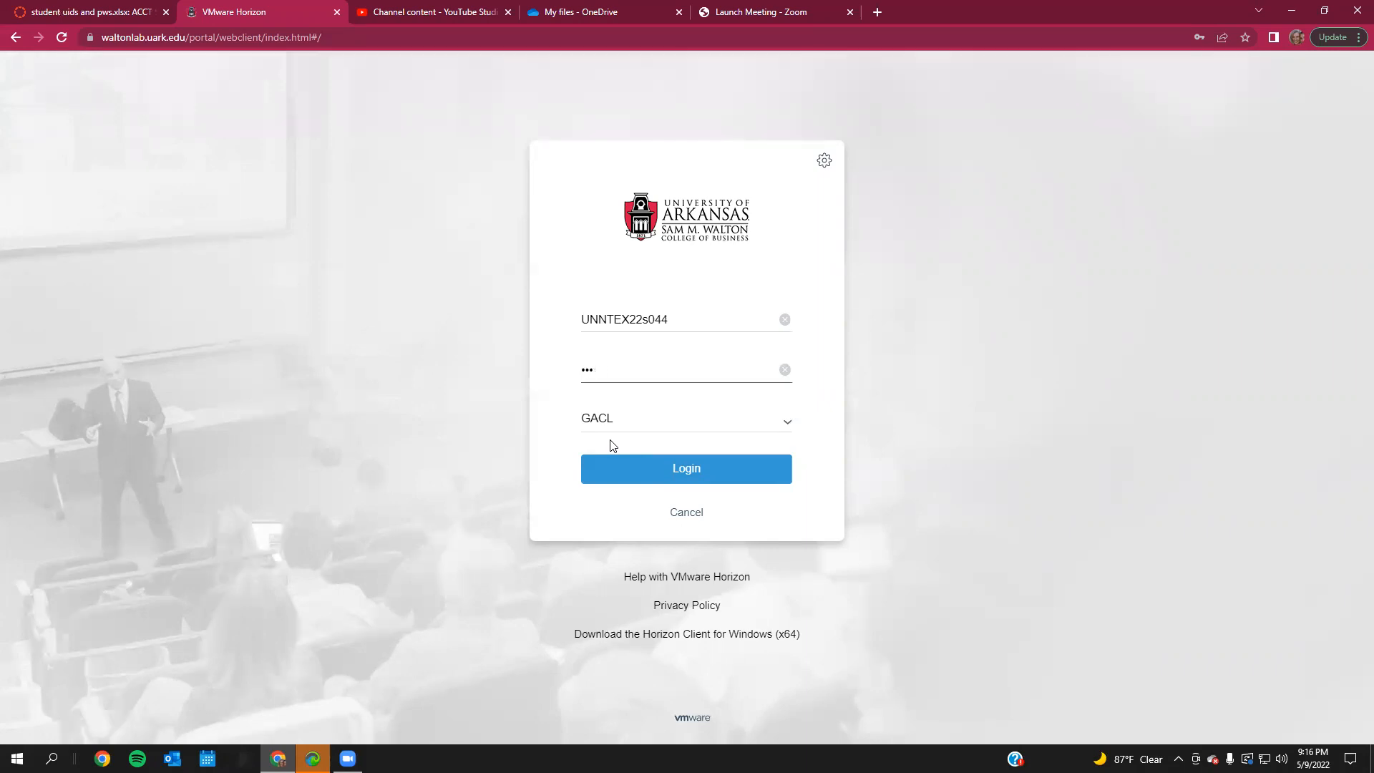
- Clear and re-enter the account password in the VMware Horizon login form, and open the student uids and pws.xlsx page to check it
{"action": "key", "text": "BackSpace"}
{"action": "key", "text": "BackSpace"}
{"action": "key", "text": "BackSpace"}
{"action": "type", "text": "••••••••"}
{"action": "left_click", "coordinate": [84, 13]}
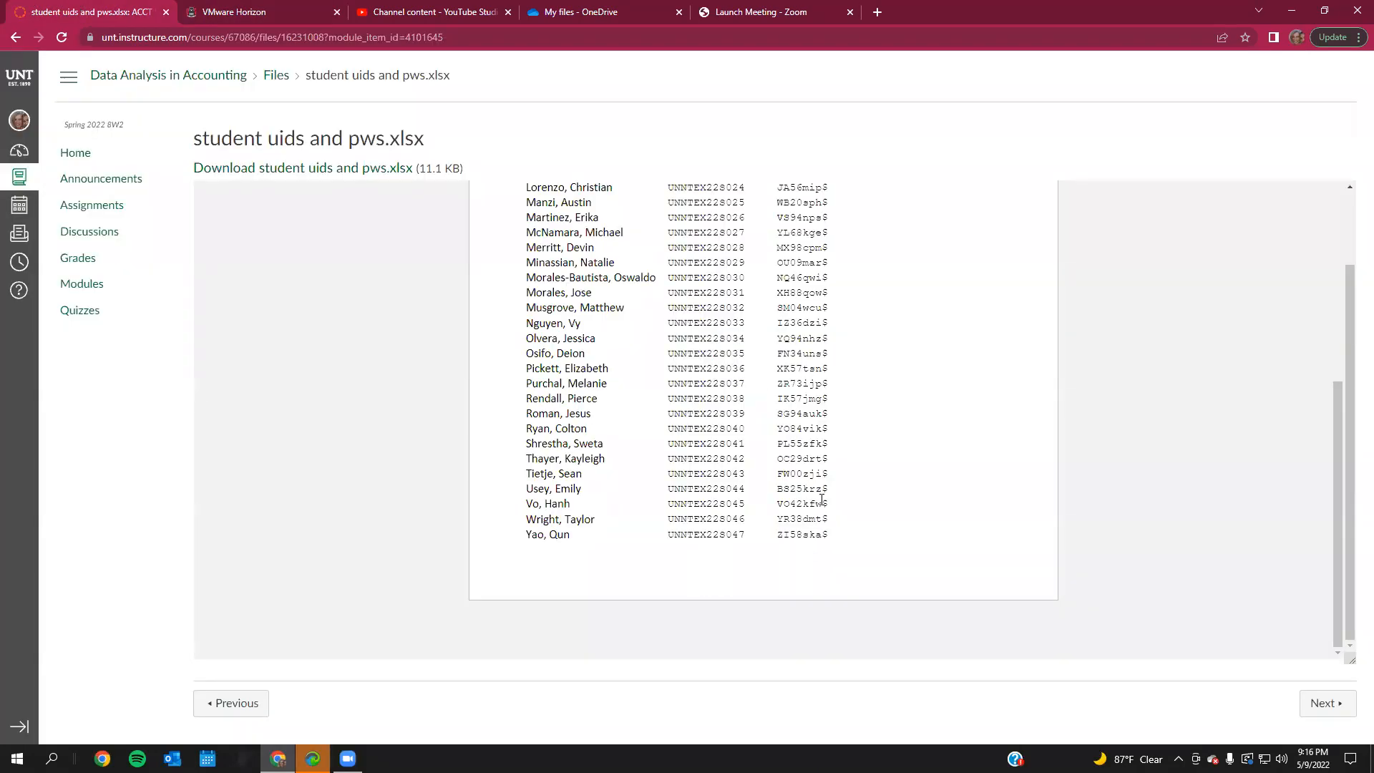
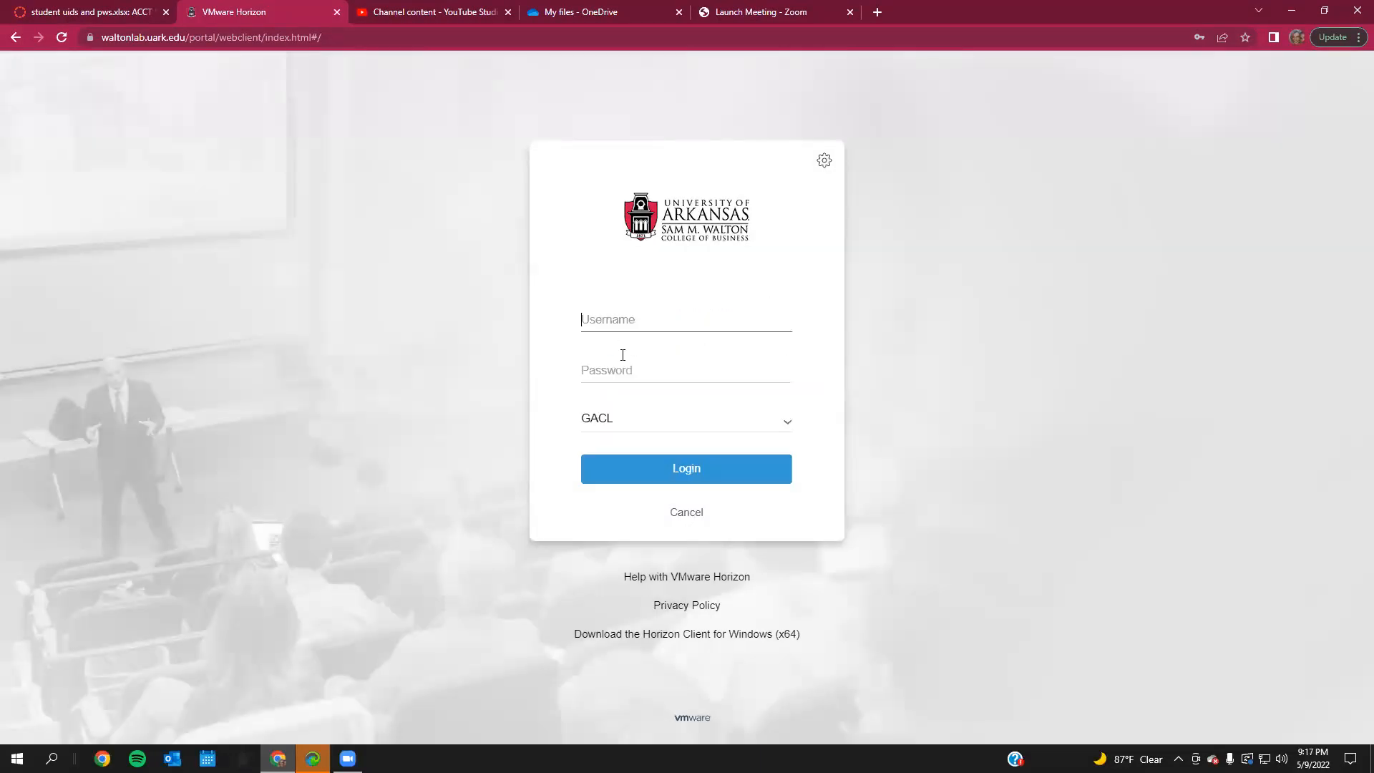
- Log in to the VMware Horizon portal by entering the assigned username and the account password
{"action": "type", "text": "UNNTEX22s044"}
{"action": "left_click", "coordinate": [638, 368]}
{"action": "type", "text": "****"}
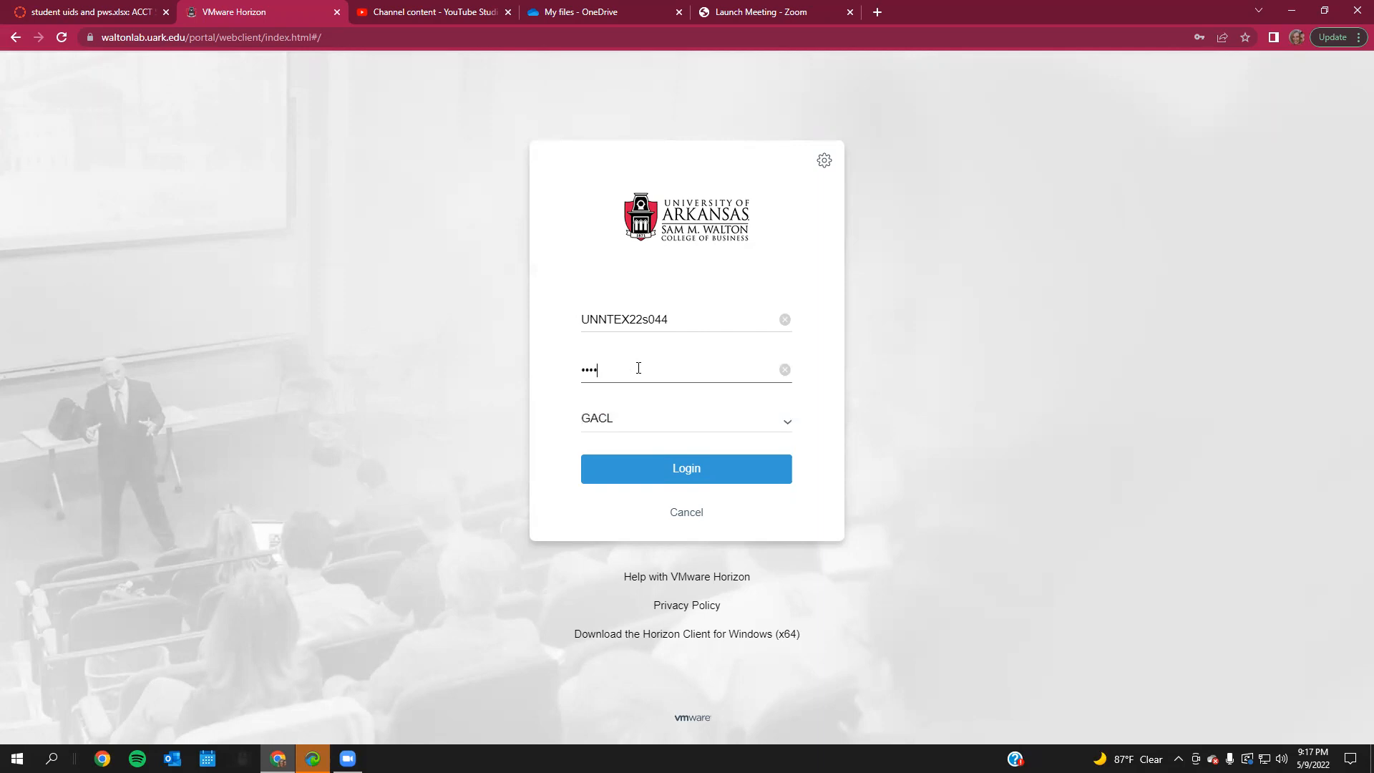
{"action": "type", "text": "***"}
{"action": "key", "text": "Return"}
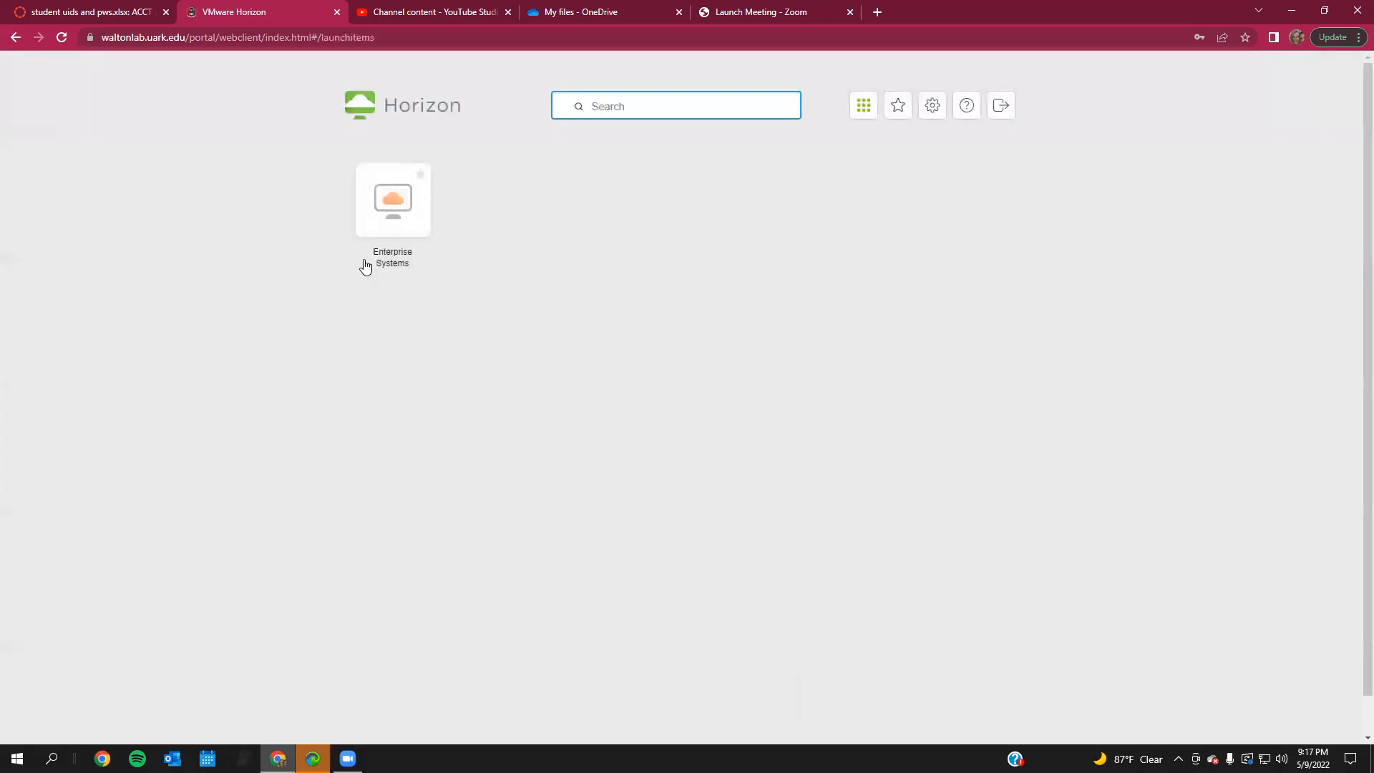
- Launch the Enterprise Systems desktop and open a blank Excel workbook in a maximized window
{"action": "left_click", "coordinate": [374, 263]}
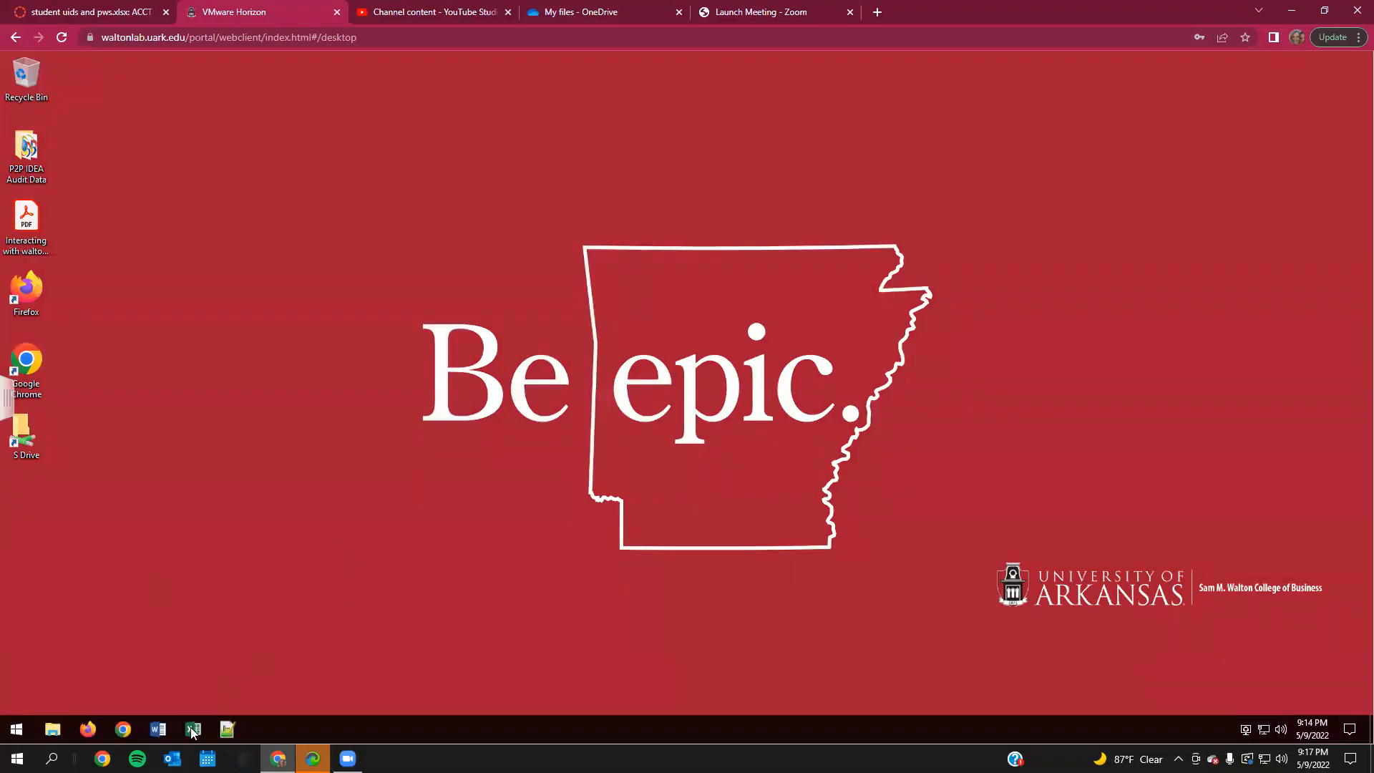
{"action": "left_click", "coordinate": [192, 729]}
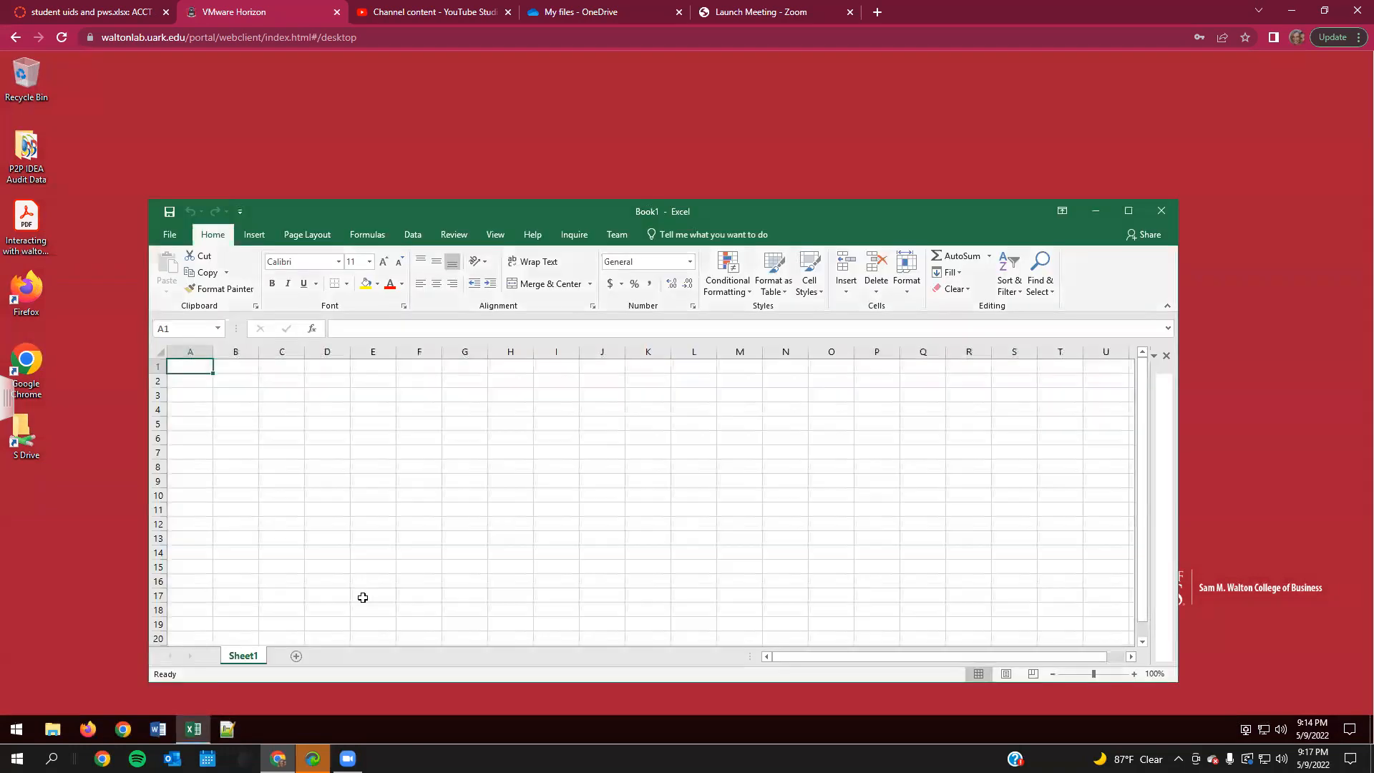
{"action": "left_click", "coordinate": [719, 571]}
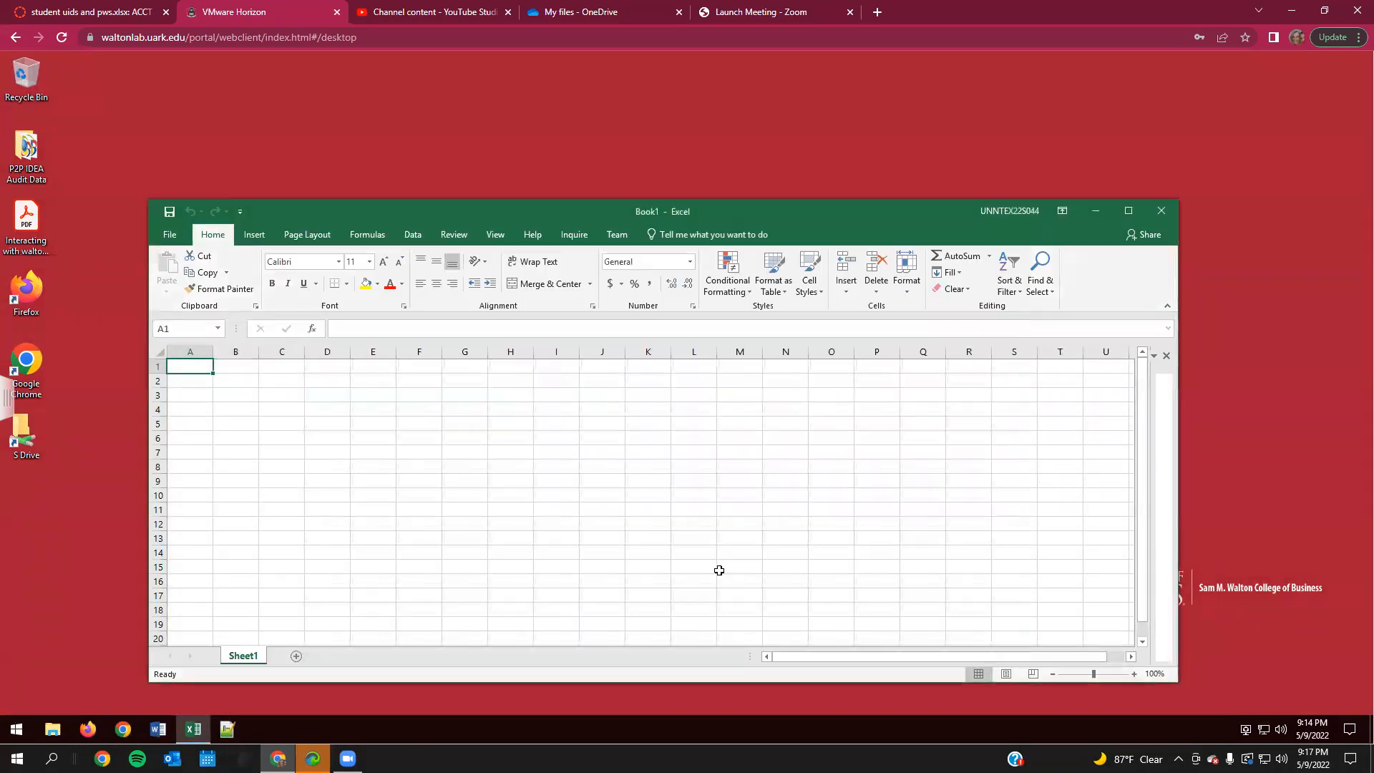
{"action": "left_click", "coordinate": [1127, 211]}
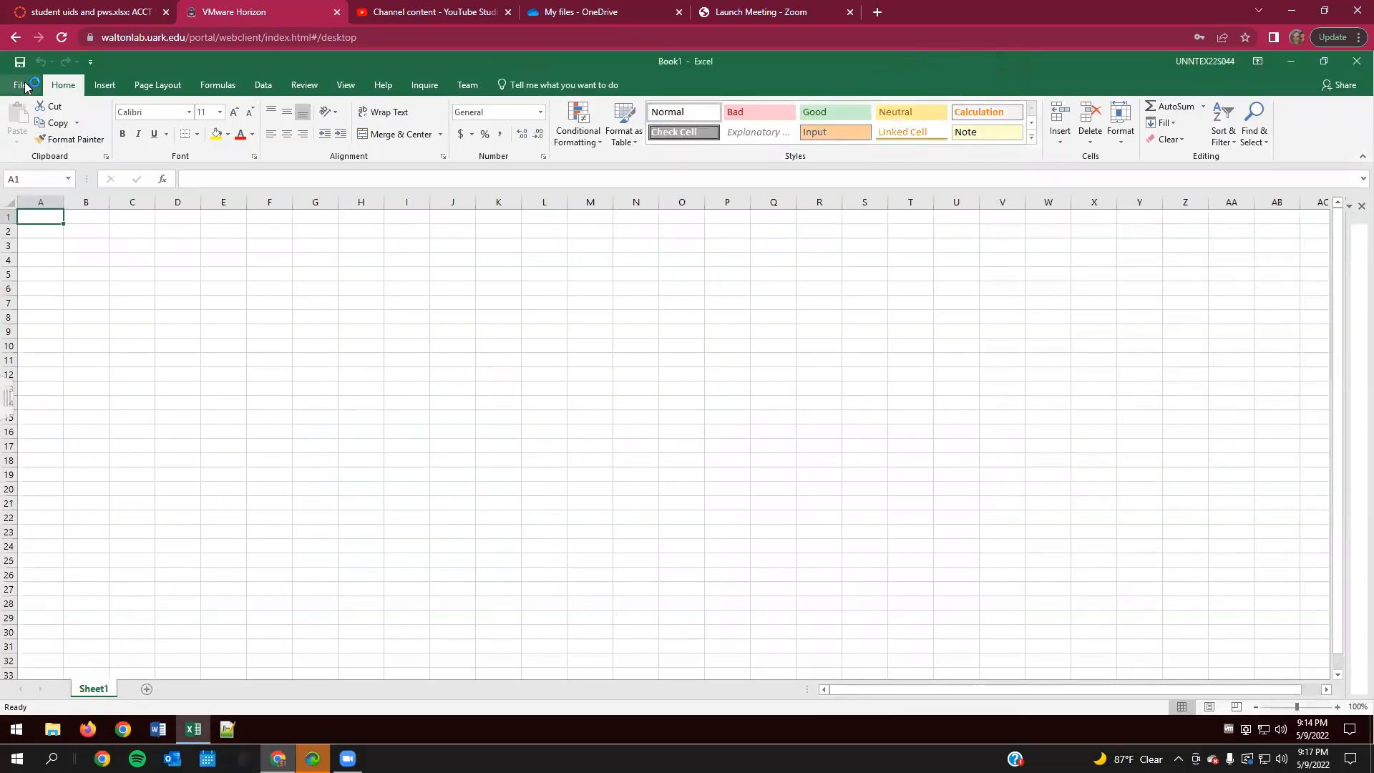
- Start a data import from a SQL Server database, using server essql1.walton.uark.edu and database WCOB_DILLARDS
{"action": "left_click", "coordinate": [264, 86]}
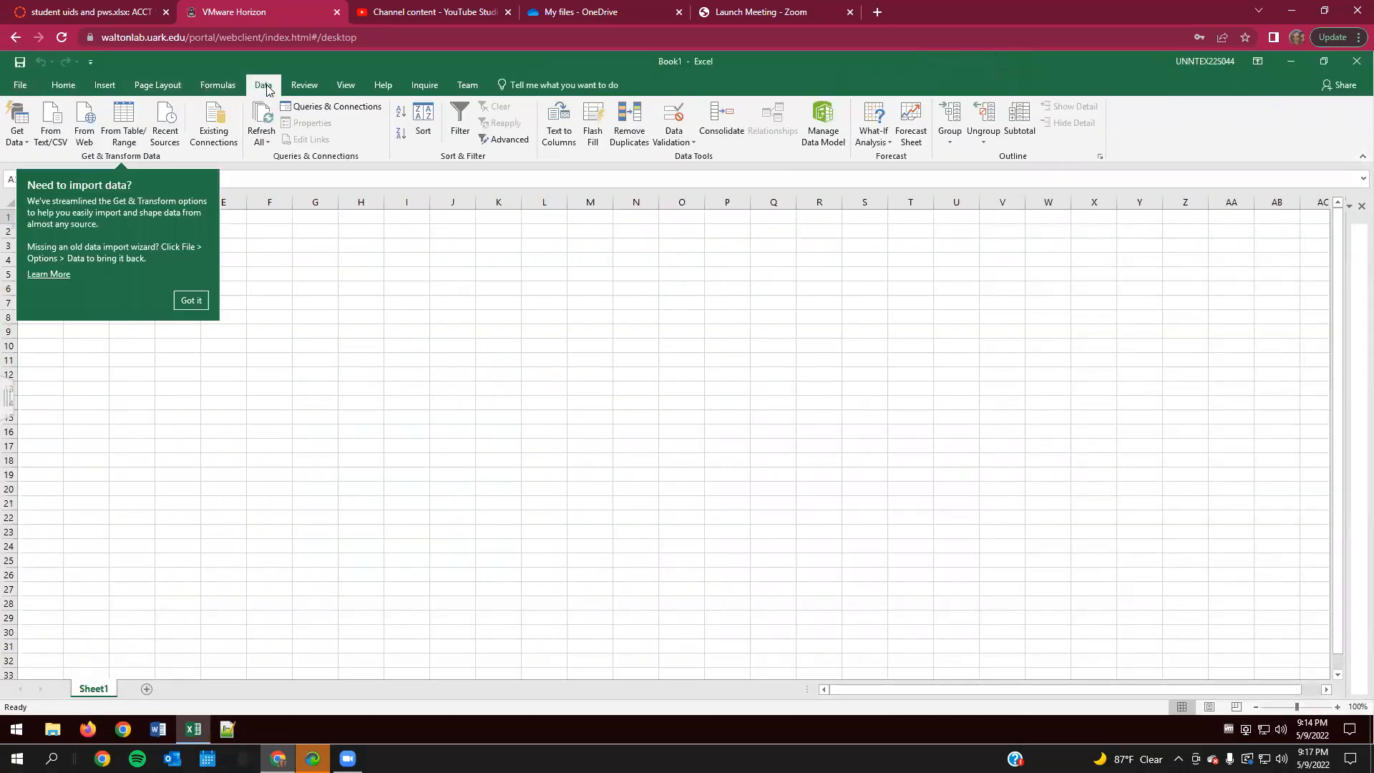
{"action": "left_click", "coordinate": [21, 144]}
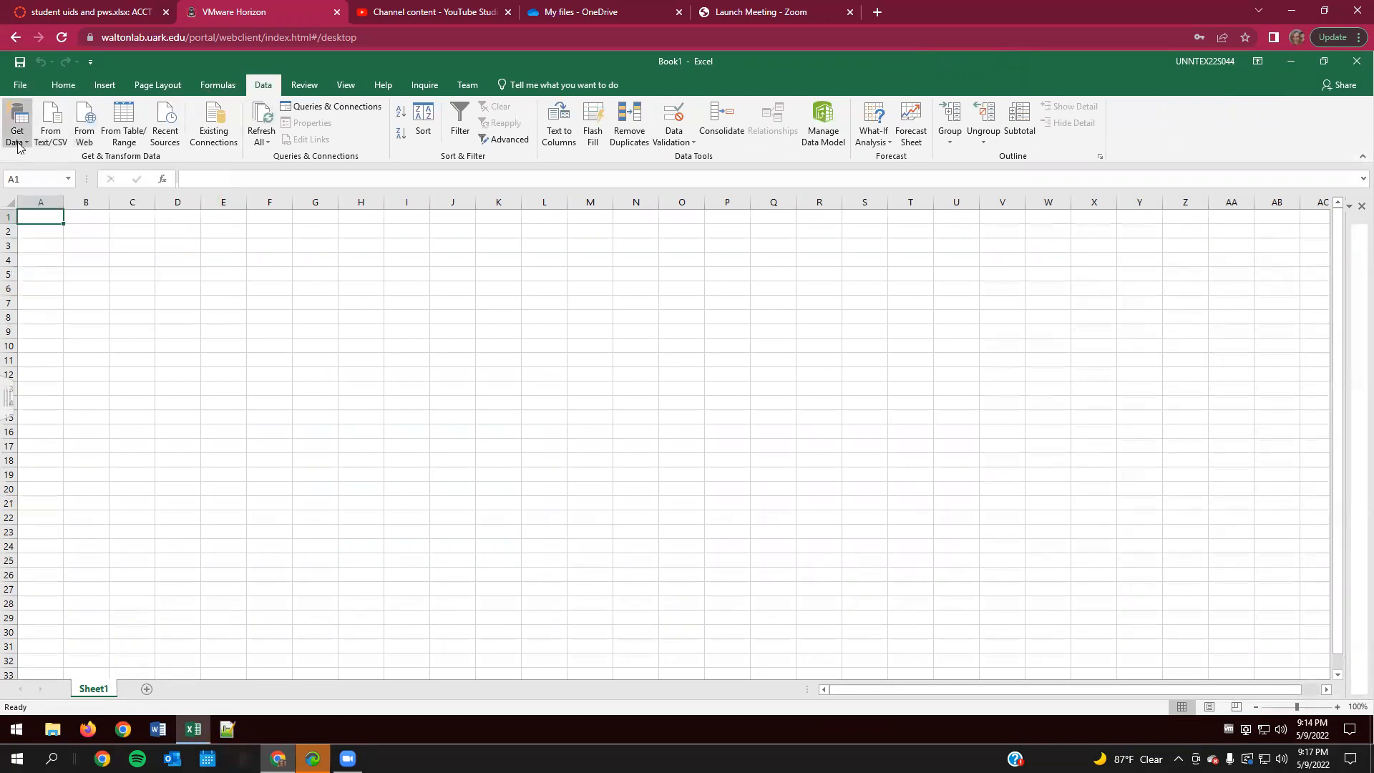
{"action": "mouse_move", "coordinate": [107, 206]}
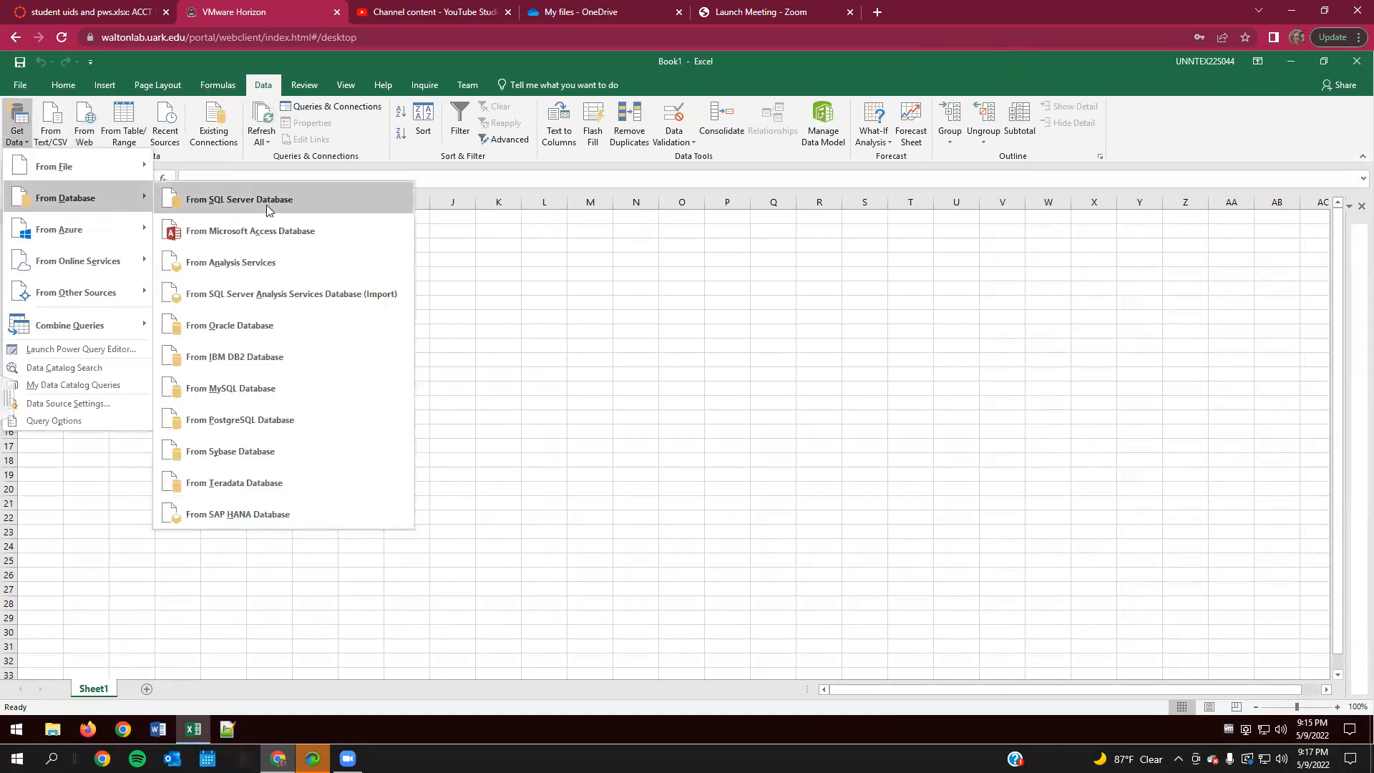
{"action": "left_click", "coordinate": [267, 209]}
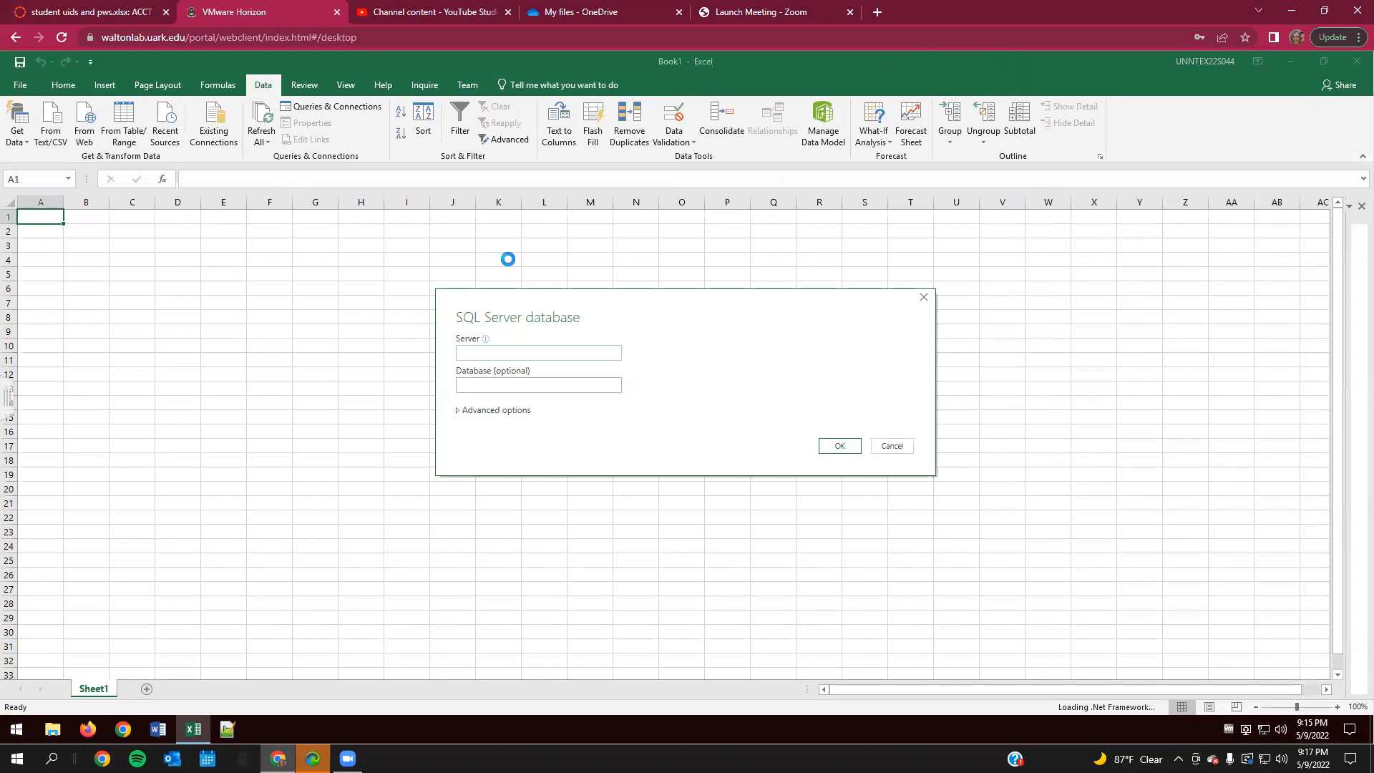
{"action": "type", "text": "essql1.walton.uark.edu"}
{"action": "left_click", "coordinate": [521, 385]}
{"action": "type", "text": "WCOB_DILLARDS"}
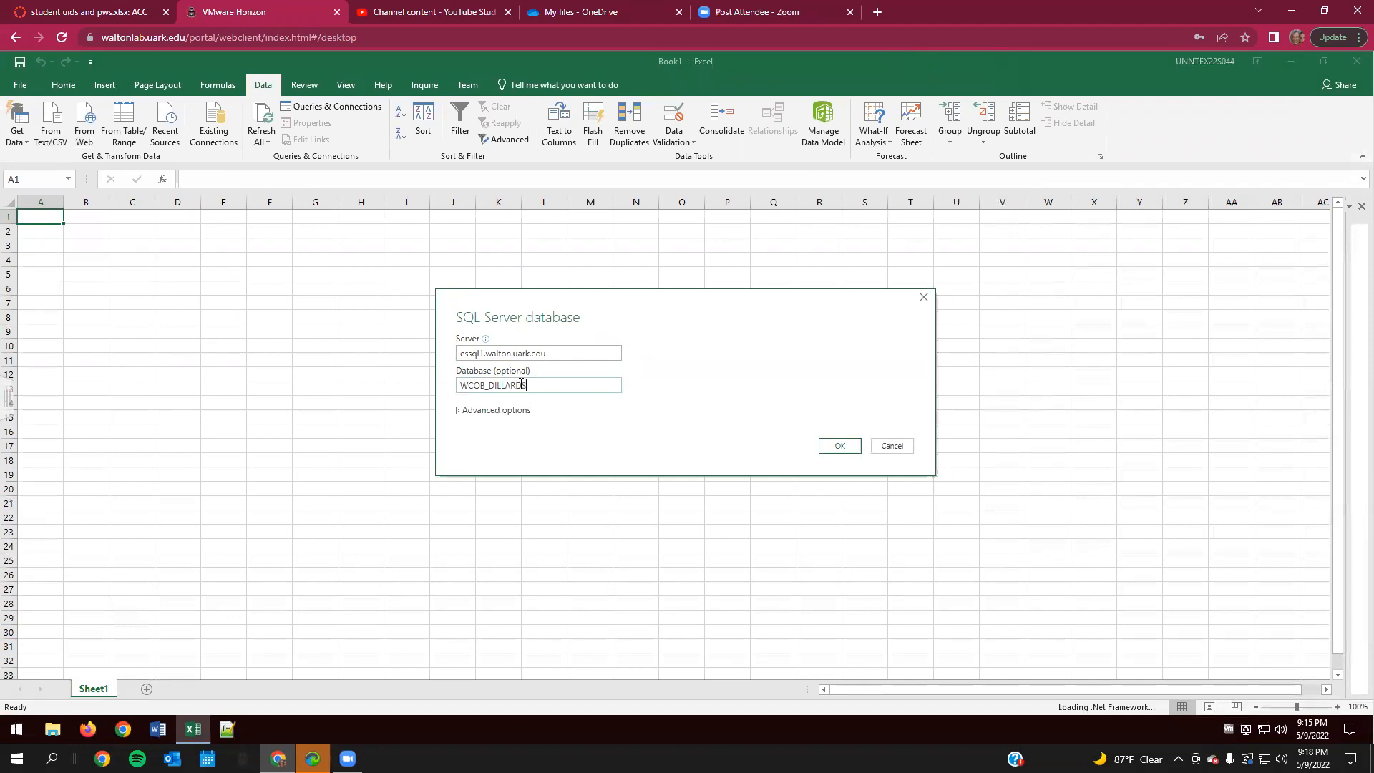
- Begin the import's SQL statement with "Select Transact.*, Store.STORE" and "From Transact" on the following line
{"action": "left_click", "coordinate": [458, 415]}
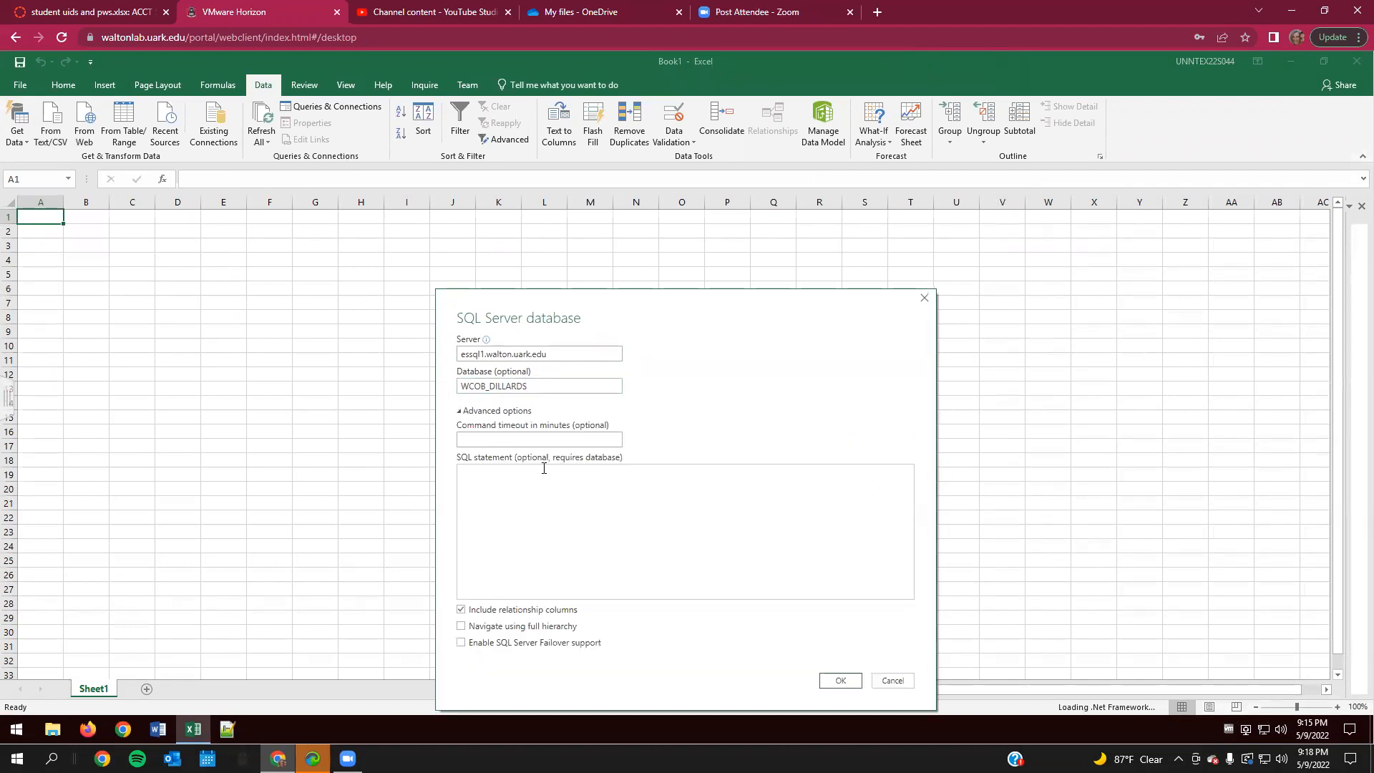
{"action": "left_click", "coordinate": [557, 491]}
{"action": "type", "text": "Select Transa"}
{"action": "type", "text": "ct.*, Store.S"}
{"action": "key", "text": "BackSpace"}
{"action": "type", "text": "TATE"}
{"action": "key", "text": "BackSpace"}
{"action": "key", "text": "BackSpace"}
{"action": "key", "text": "BackSpace"}
{"action": "key", "text": "BackSpace"}
{"action": "type", "text": "TORE From Transact "}
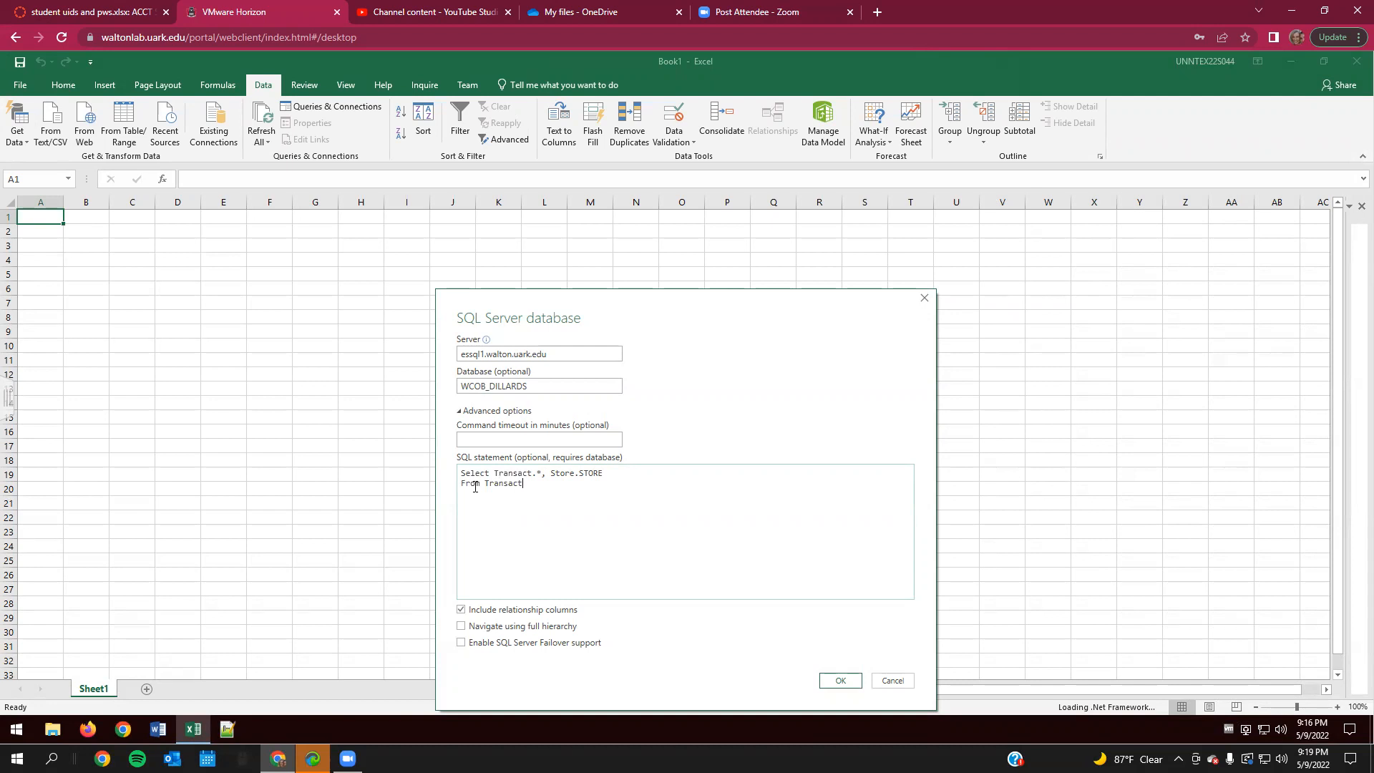
{"action": "type", "text": "Inne"}
{"action": "type", "text": "r Join Store "}
{"action": "type", "text": "On Transact"}
{"action": "type", "text": ".Store "}
{"action": "type", "text": "= Stor"}
{"action": "type", "text": "e.s"}
- Add "Inner Join Store" and "On Transact.Store = Store.Store" as separate lines of the SQL statement
{"action": "key", "text": "BackSpace"}
{"action": "type", "text": "Store"}
{"action": "key", "text": "Return"}
- Add a Where clause to the SQL statement limiting TRAN_DATE to BETWEEN '20160901' and '20160909'
{"action": "type", "text": "Where "}
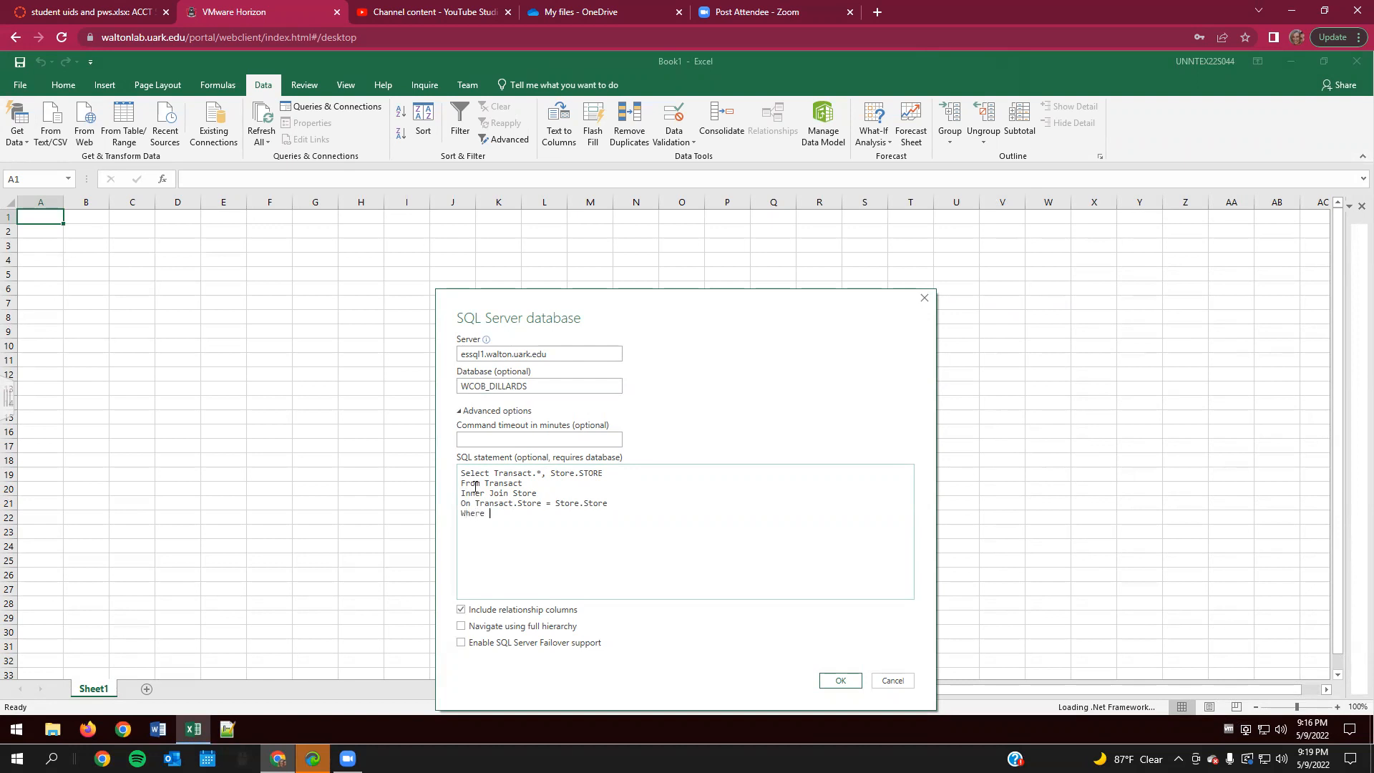
{"action": "type", "text": "Tra"}
{"action": "key", "text": "BackSpace"}
{"action": "key", "text": "BackSpace"}
{"action": "type", "text": "A"}
{"action": "type", "text": "RA"}
{"action": "type", "text": "N_"}
{"action": "type", "text": "DATE"}
{"action": "type", "text": " BETWEEN"}
{"action": "type", "text": "'"}
{"action": "type", "text": "2016"}
{"action": "type", "text": "901"}
{"action": "type", "text": "' and"}
{"action": "type", "text": " '2016"}
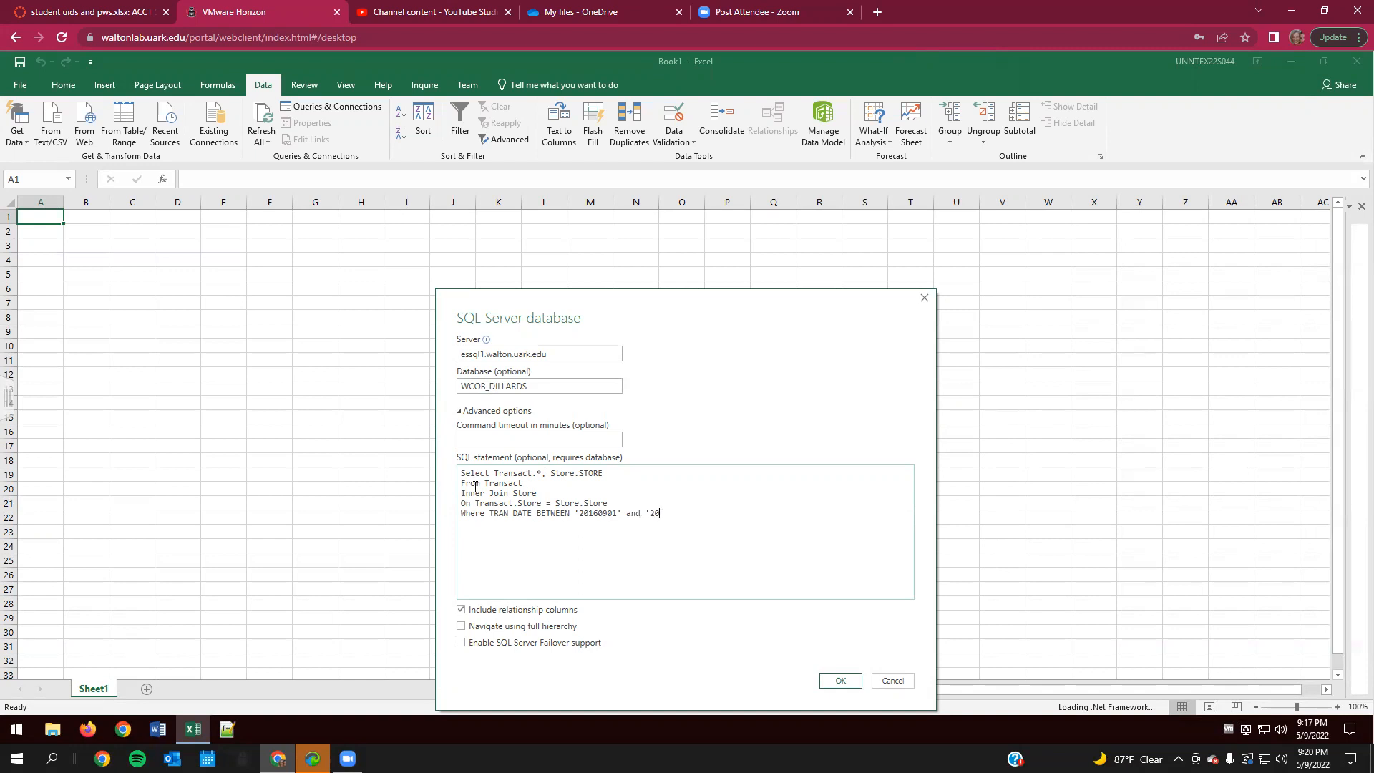
{"action": "type", "text": "0909"}
- Finish the SQL statement with an "Order By Tran_Date" line
{"action": "key", "text": "Return"}
{"action": "type", "text": "Oder"}
{"action": "key", "text": "BackSpace"}
{"action": "key", "text": "BackSpace"}
{"action": "key", "text": "BackSpace"}
{"action": "key", "text": "BackSpace"}
{"action": "type", "text": "rder By Tran_dat"}
{"action": "key", "text": "BackSpace"}
{"action": "key", "text": "BackSpace"}
{"action": "type", "text": "Date"}
- Connect with the current Windows credentials over an unencrypted connection, load the query data into the workbook, and widen the Queries & Connections pane
{"action": "left_click", "coordinate": [831, 688]}
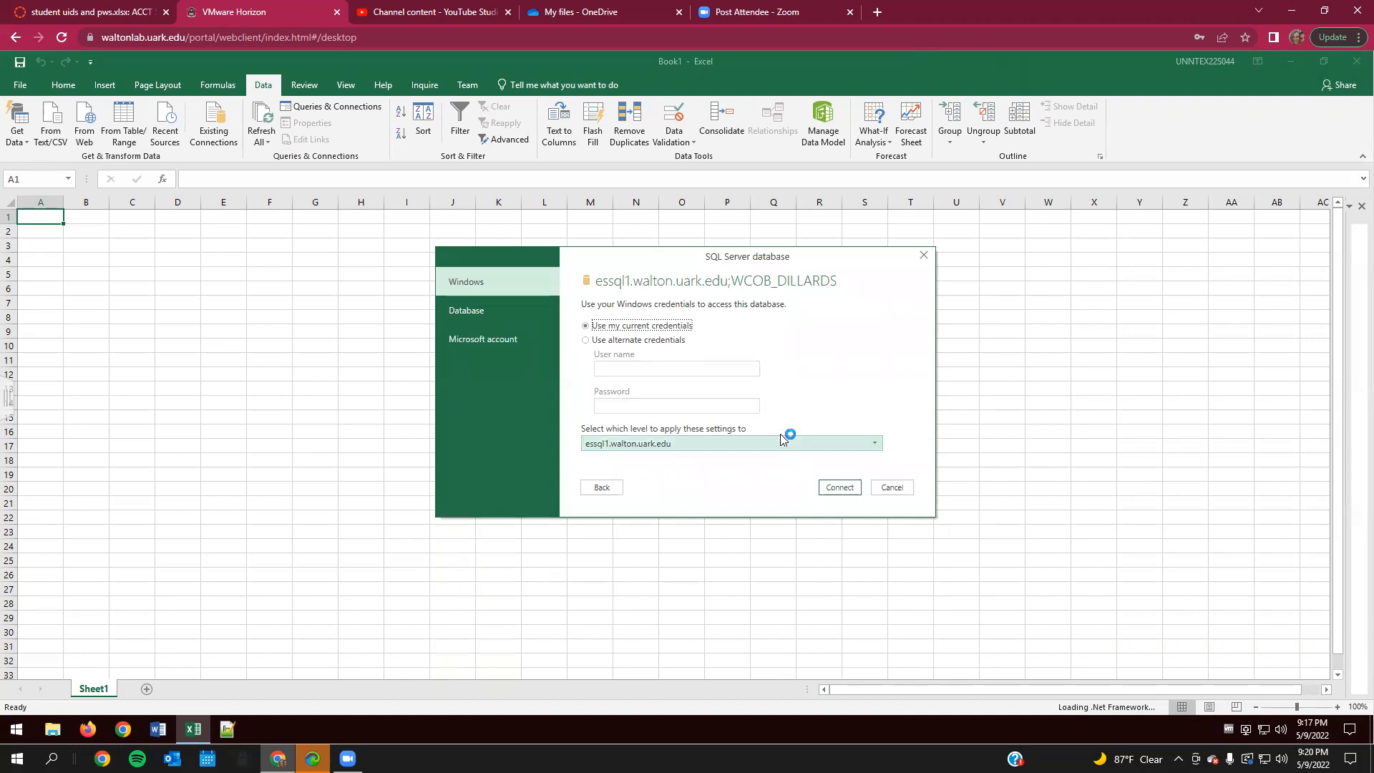
{"action": "left_click", "coordinate": [845, 489]}
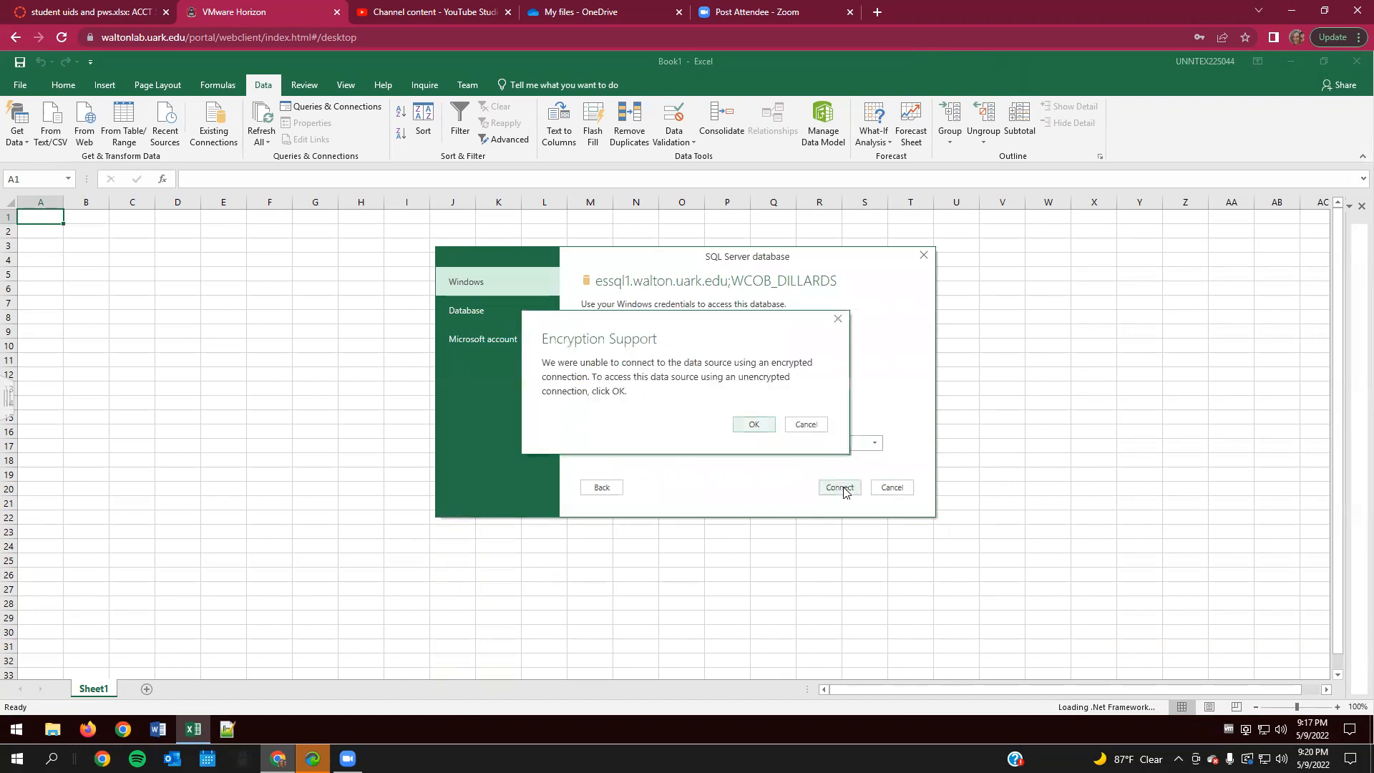
{"action": "left_click", "coordinate": [761, 423]}
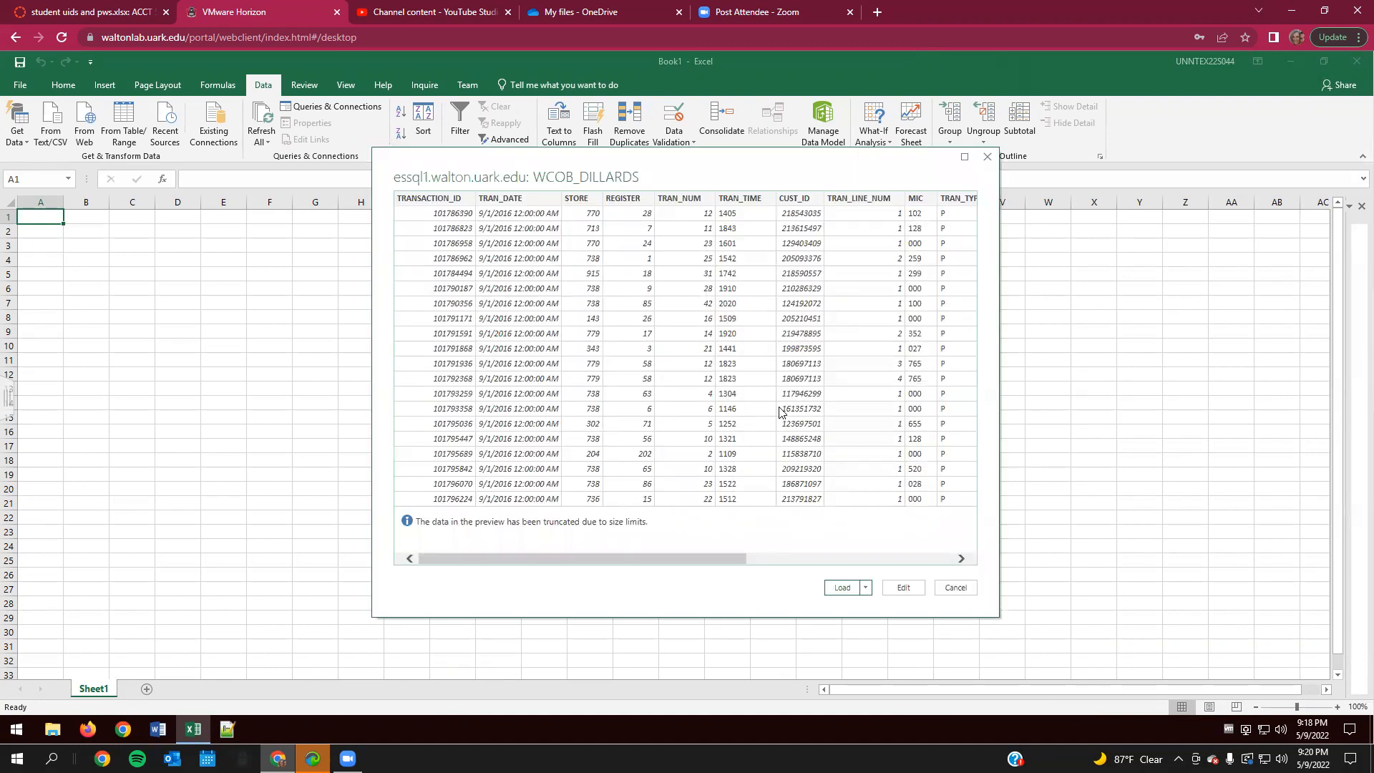
{"action": "left_click", "coordinate": [844, 588]}
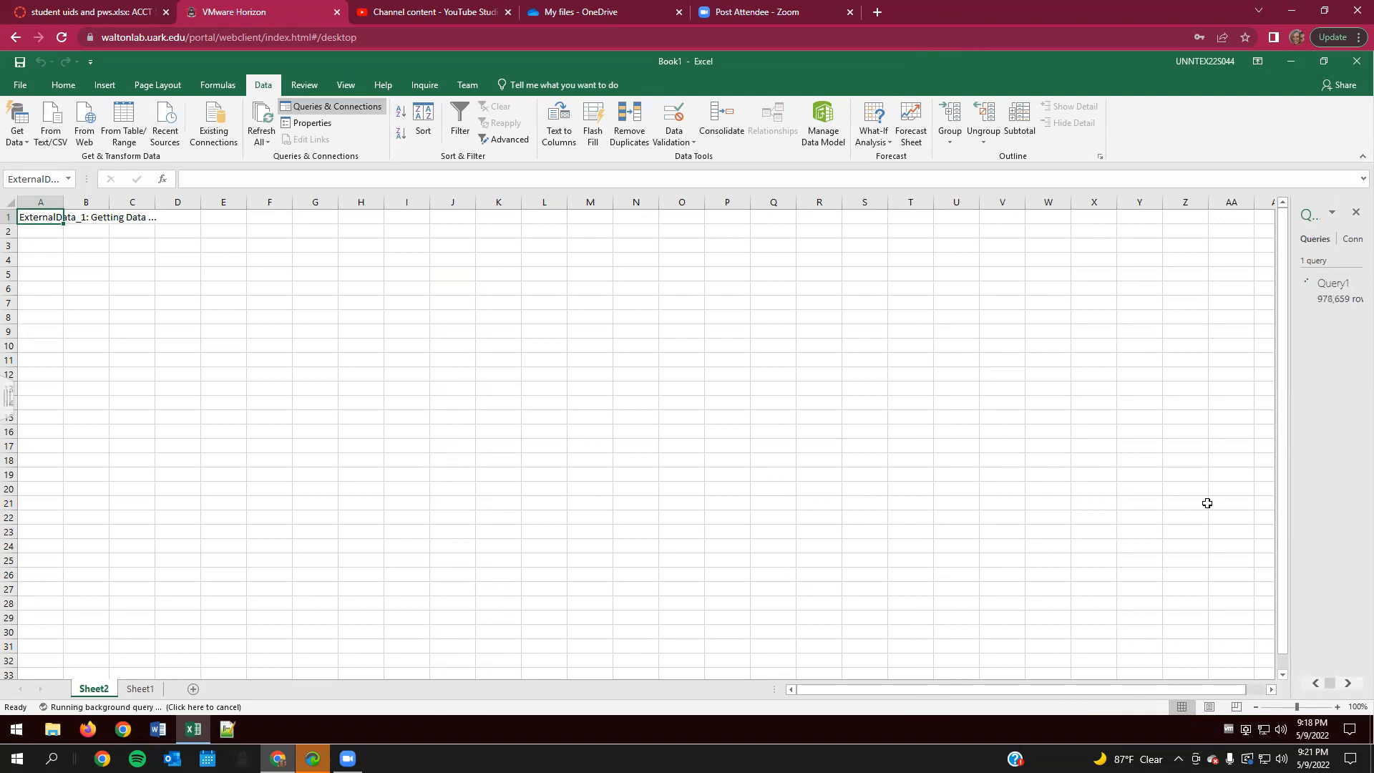
{"action": "left_click_drag", "start_coordinate": [1290, 475], "coordinate": [1190, 475]}
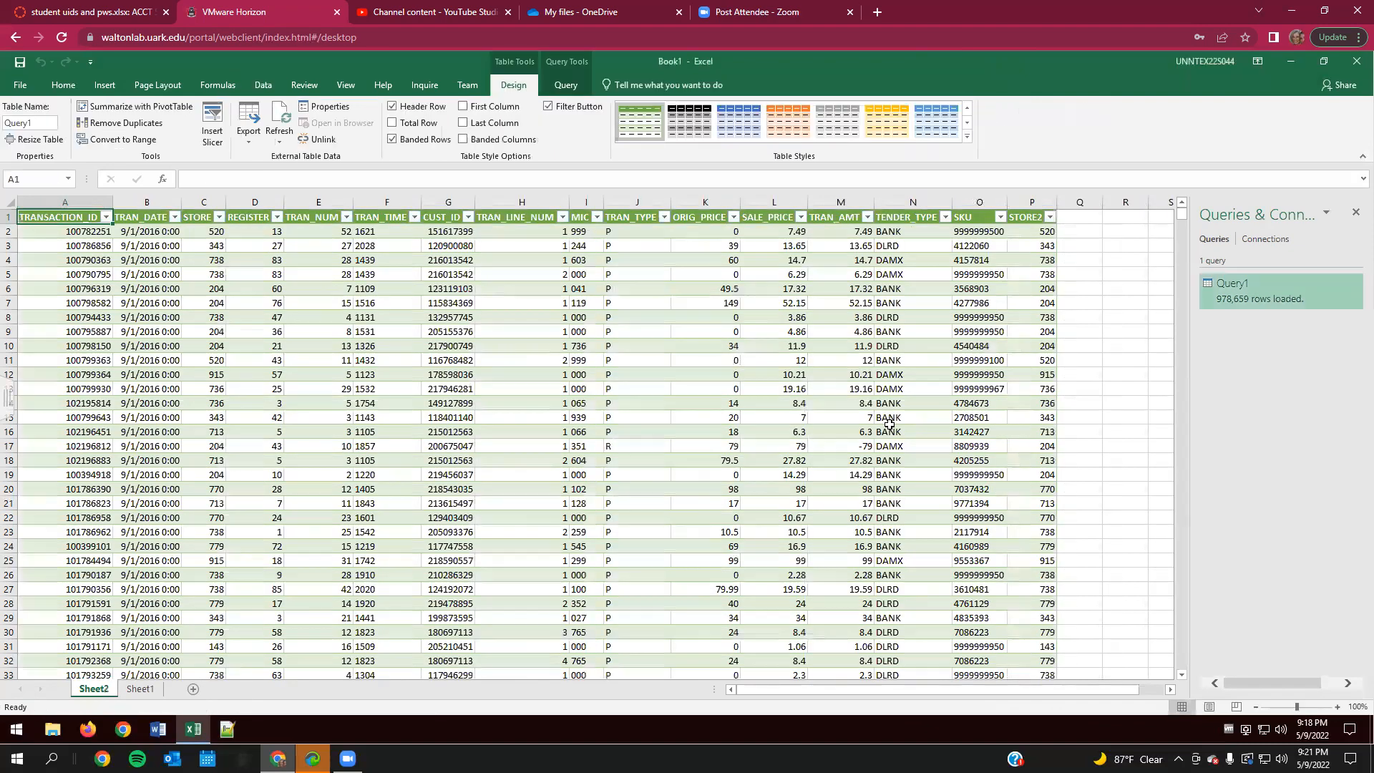
- Enable the Microsoft Power Pivot for Excel COM add-in in the Excel options
{"action": "left_click", "coordinate": [1084, 401]}
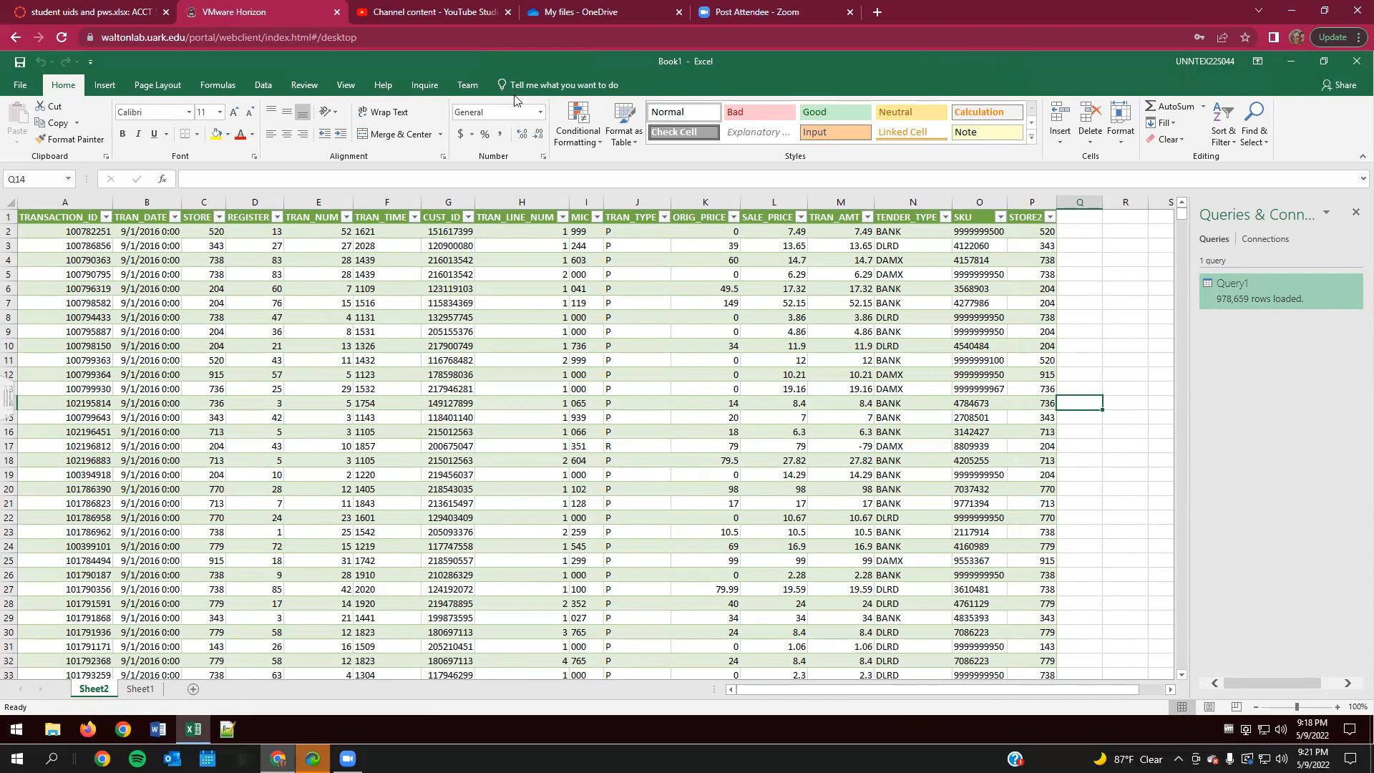
{"action": "left_click", "coordinate": [35, 89]}
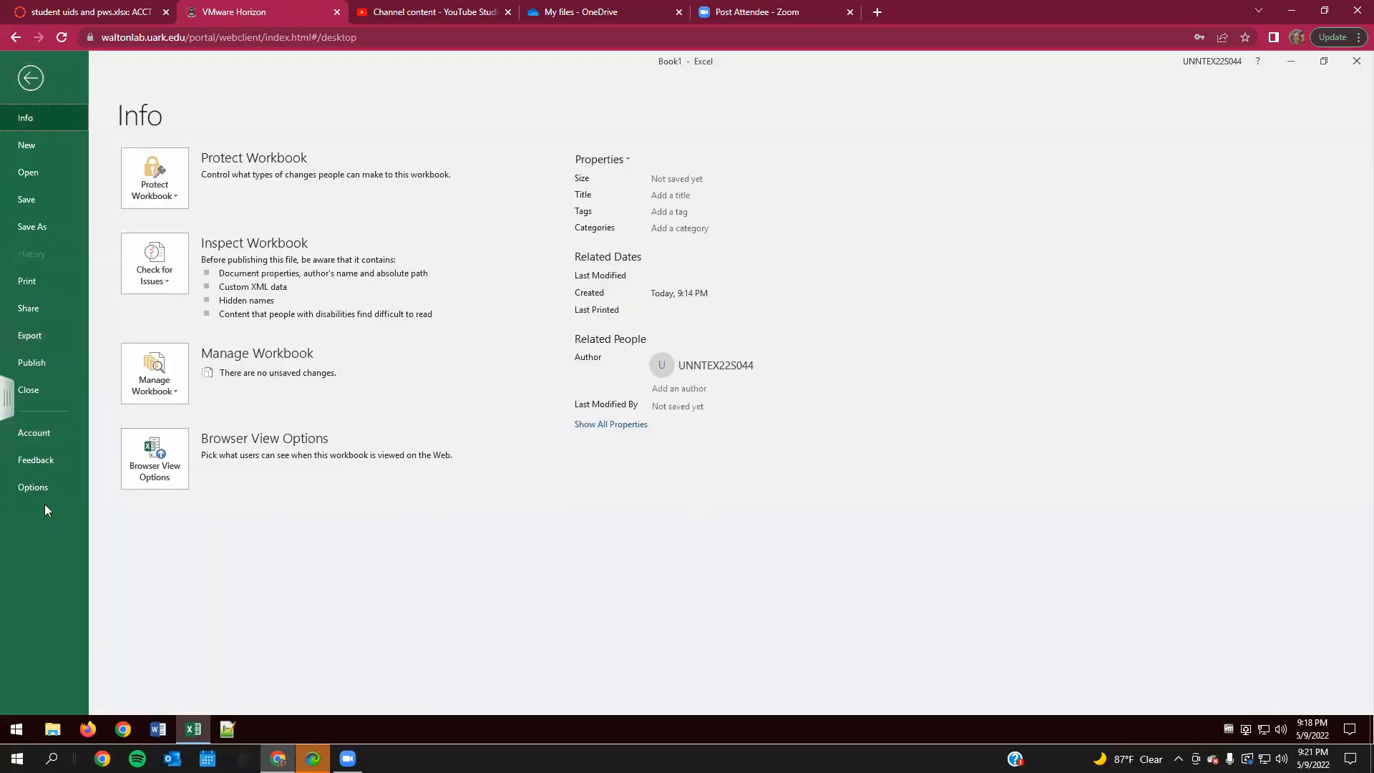
{"action": "left_click", "coordinate": [36, 487]}
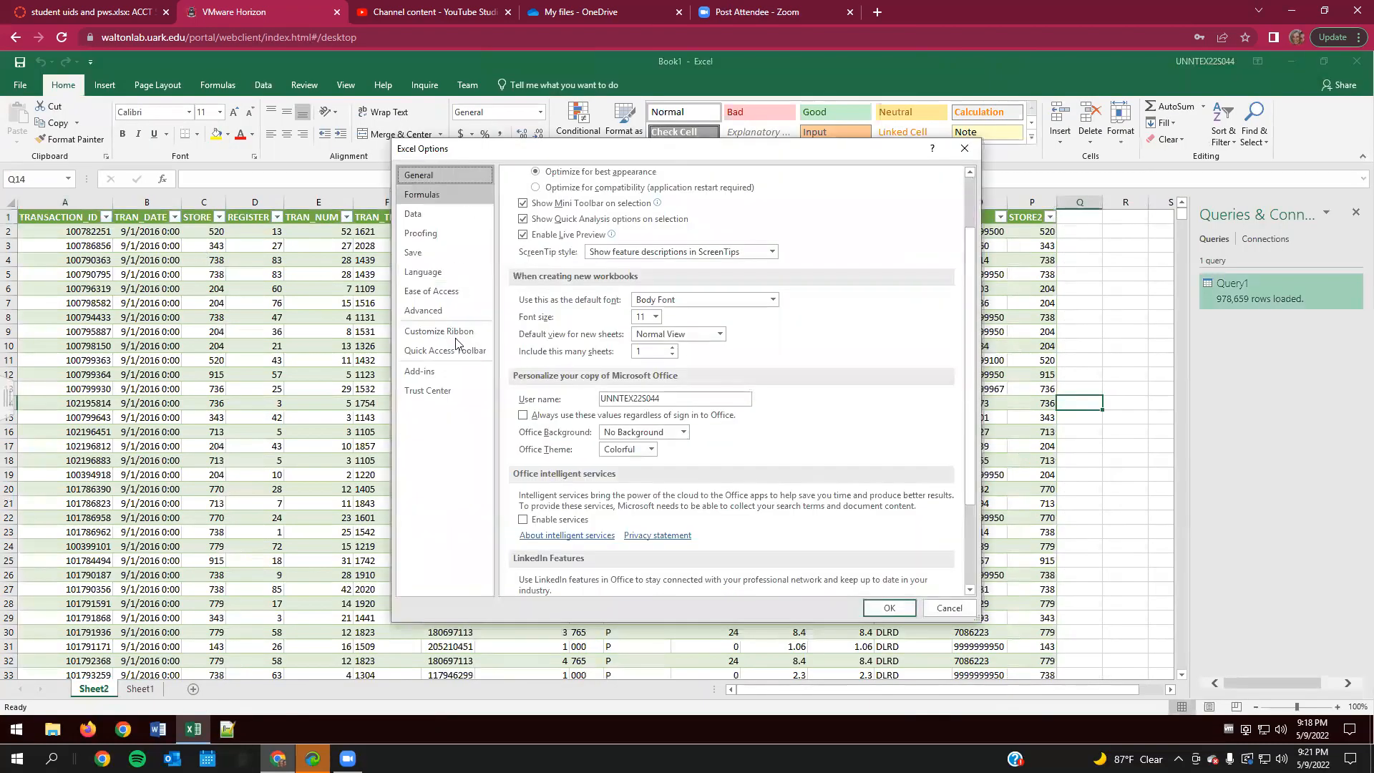
{"action": "left_click", "coordinate": [443, 370]}
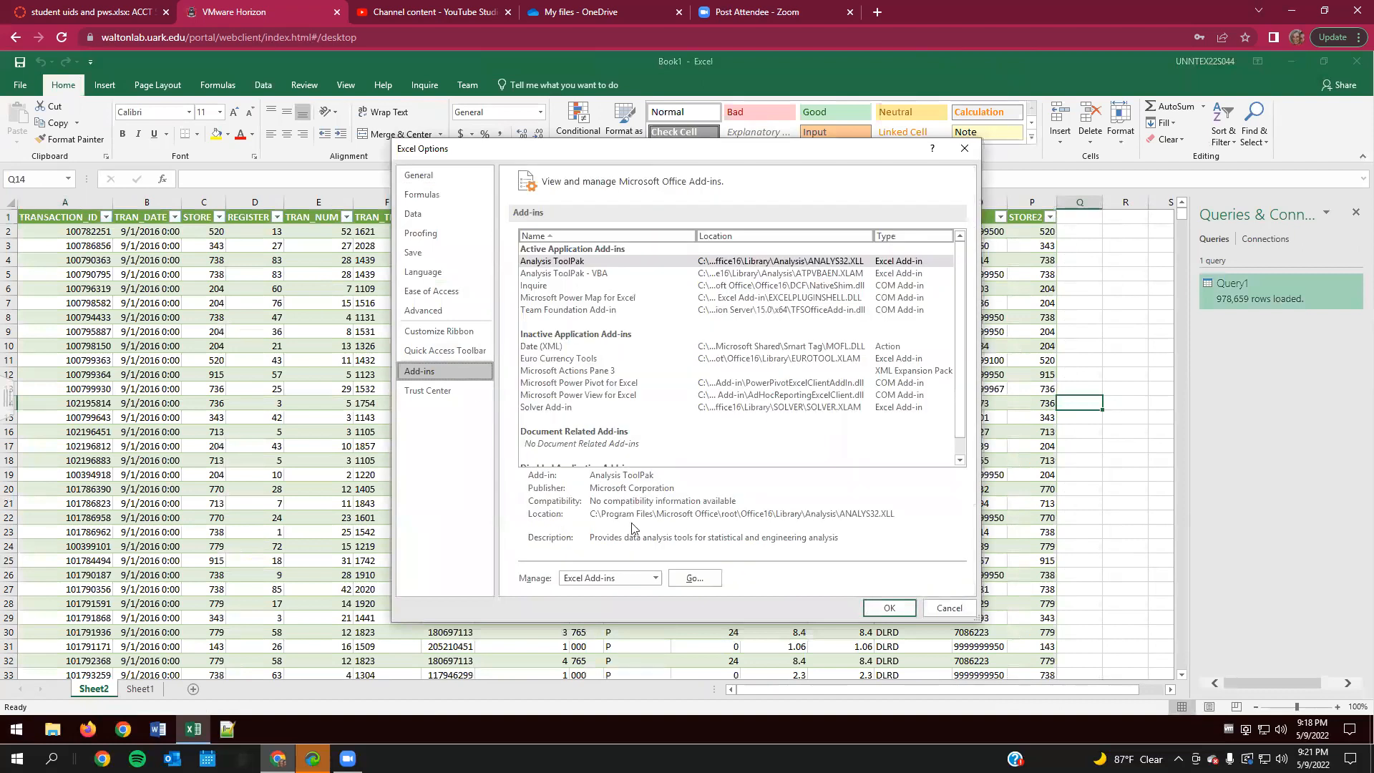
{"action": "left_click", "coordinate": [654, 578]}
{"action": "left_click", "coordinate": [605, 607]}
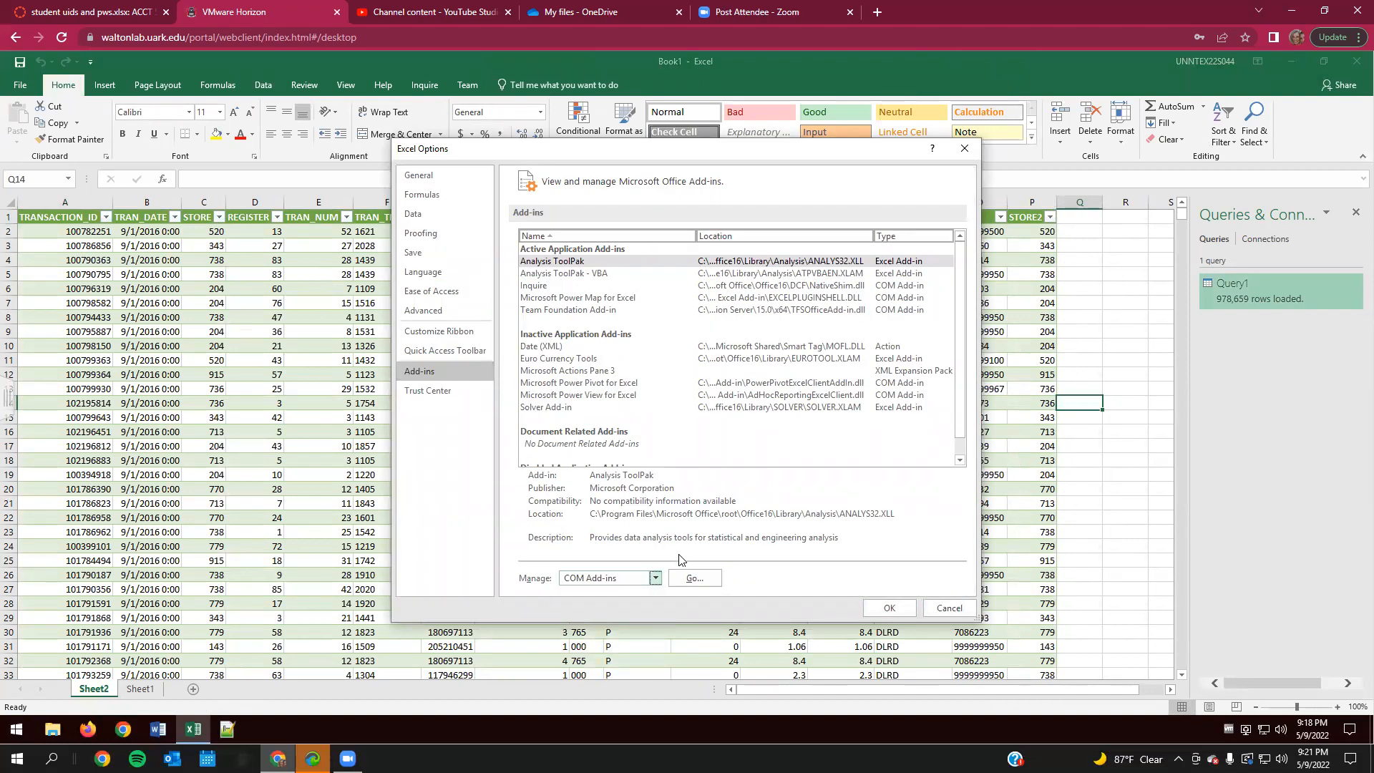
{"action": "left_click", "coordinate": [695, 579]}
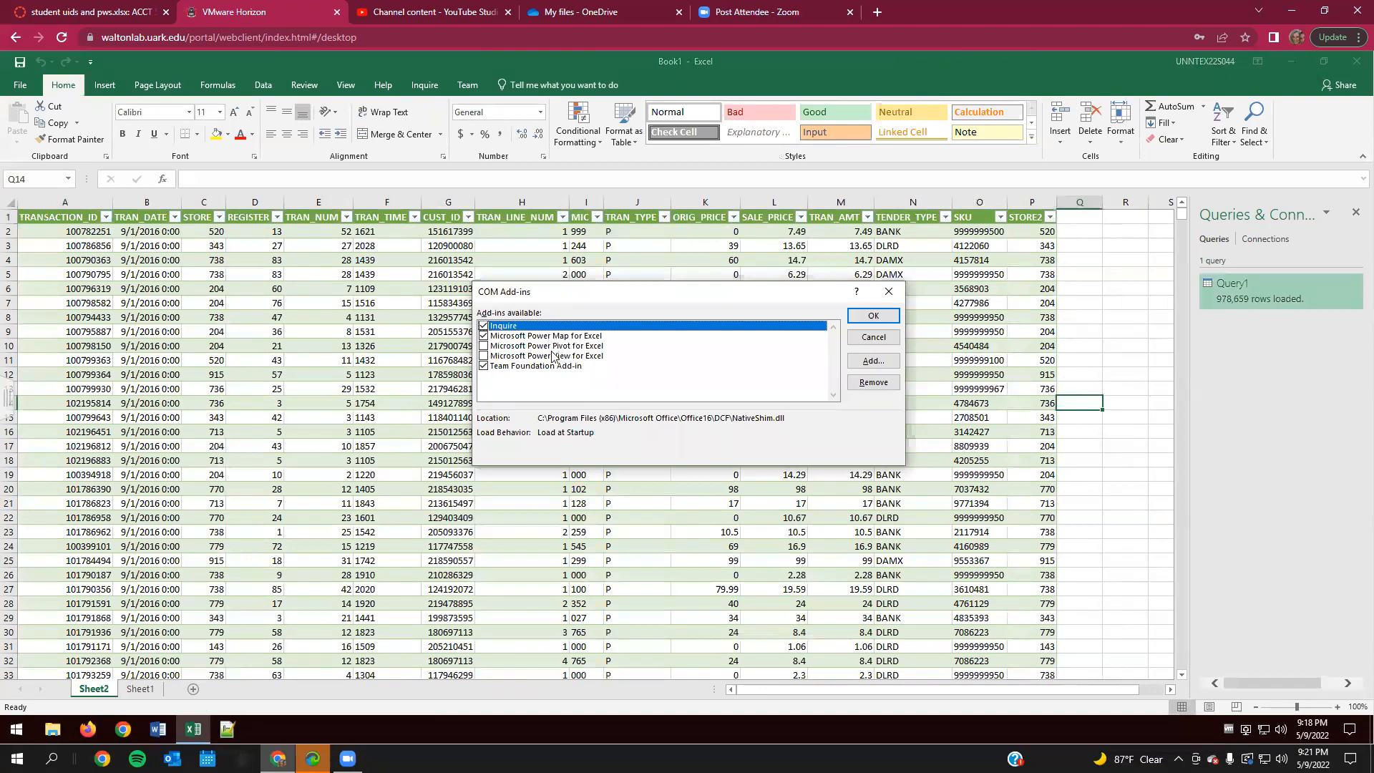
{"action": "left_click", "coordinate": [484, 346]}
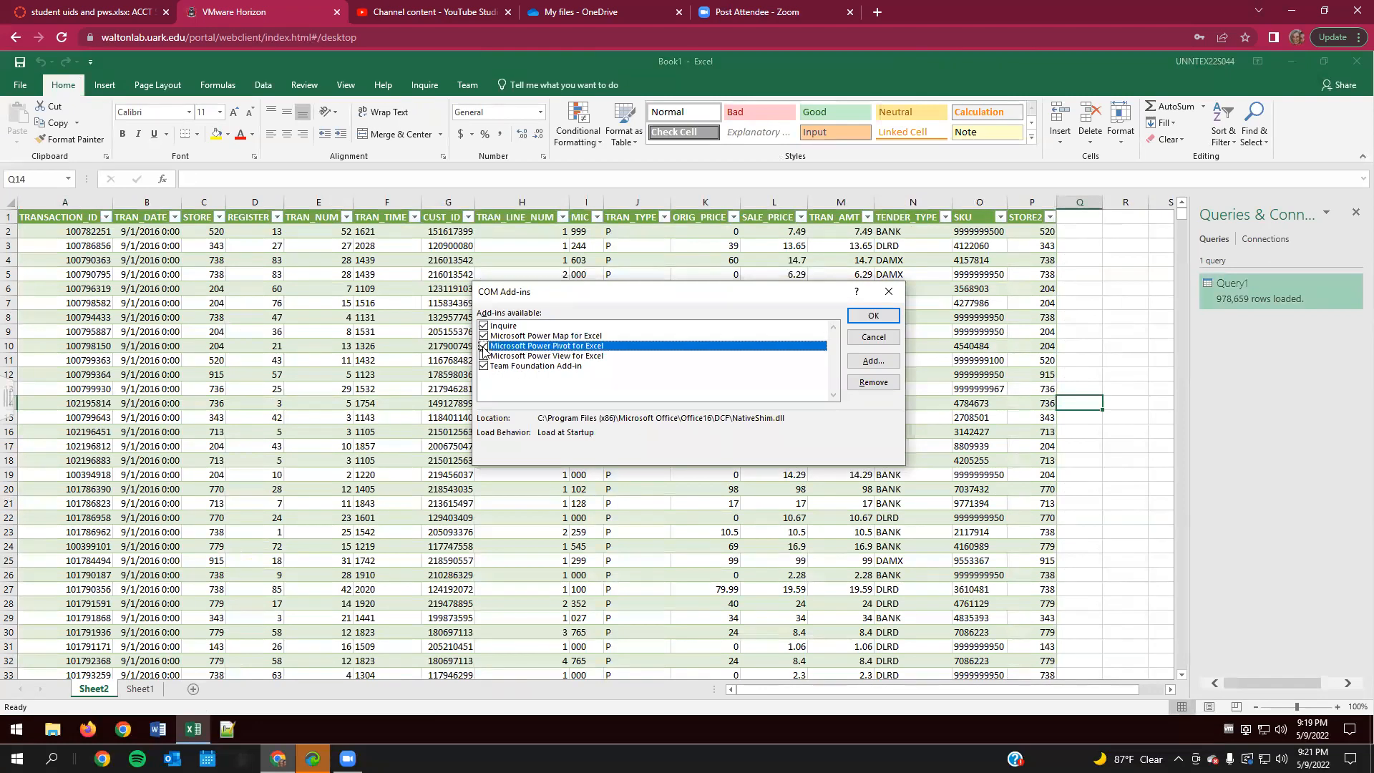
{"action": "left_click", "coordinate": [874, 316]}
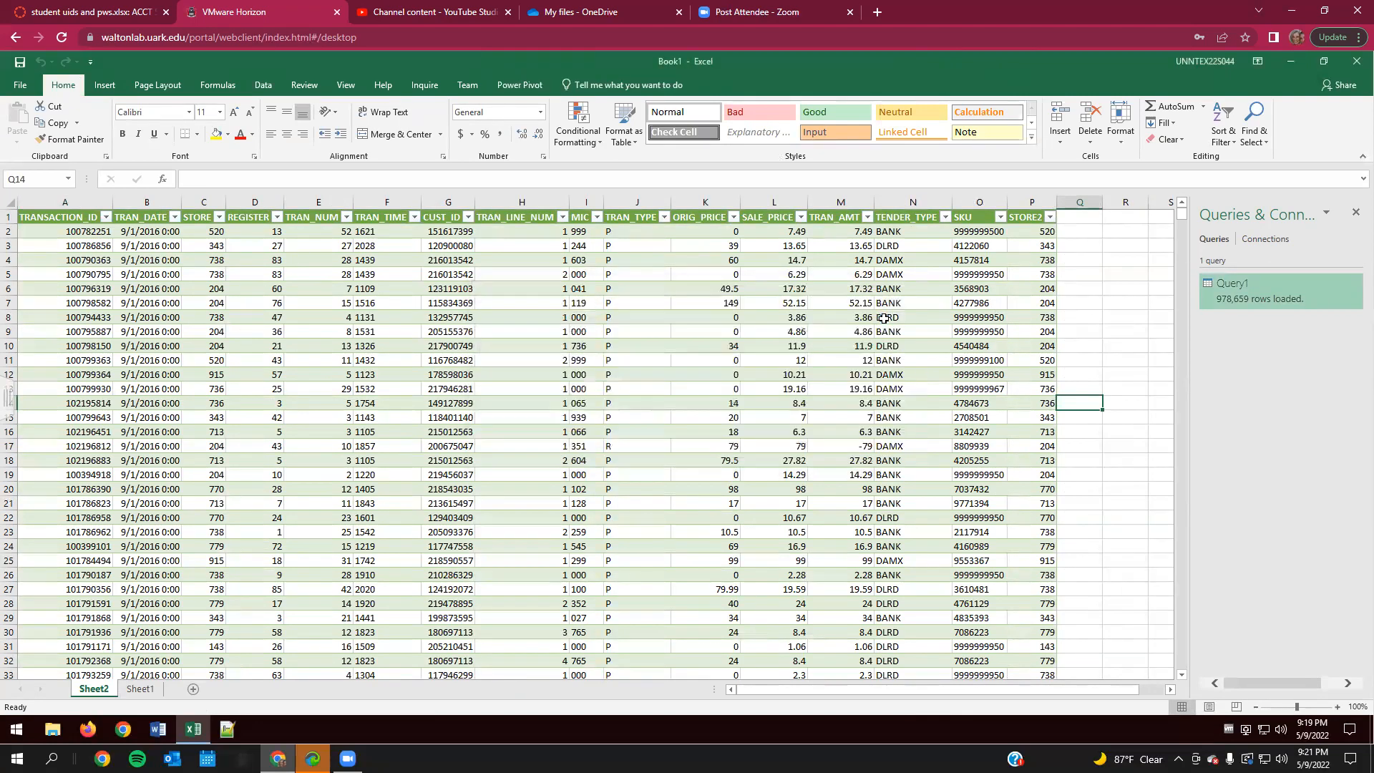
{"action": "left_click", "coordinate": [537, 80]}
{"action": "left_click", "coordinate": [63, 86]}
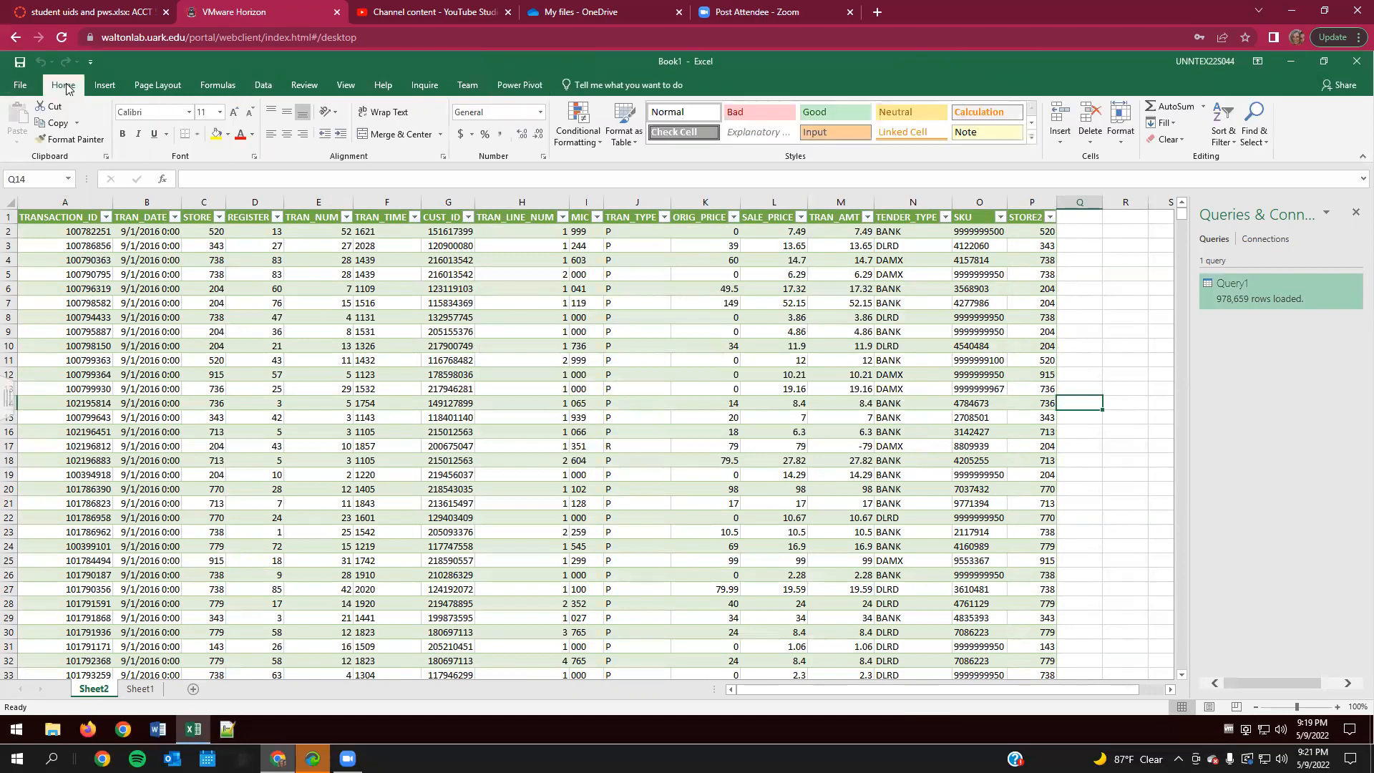
{"action": "left_click", "coordinate": [105, 85]}
{"action": "left_click", "coordinate": [24, 120]}
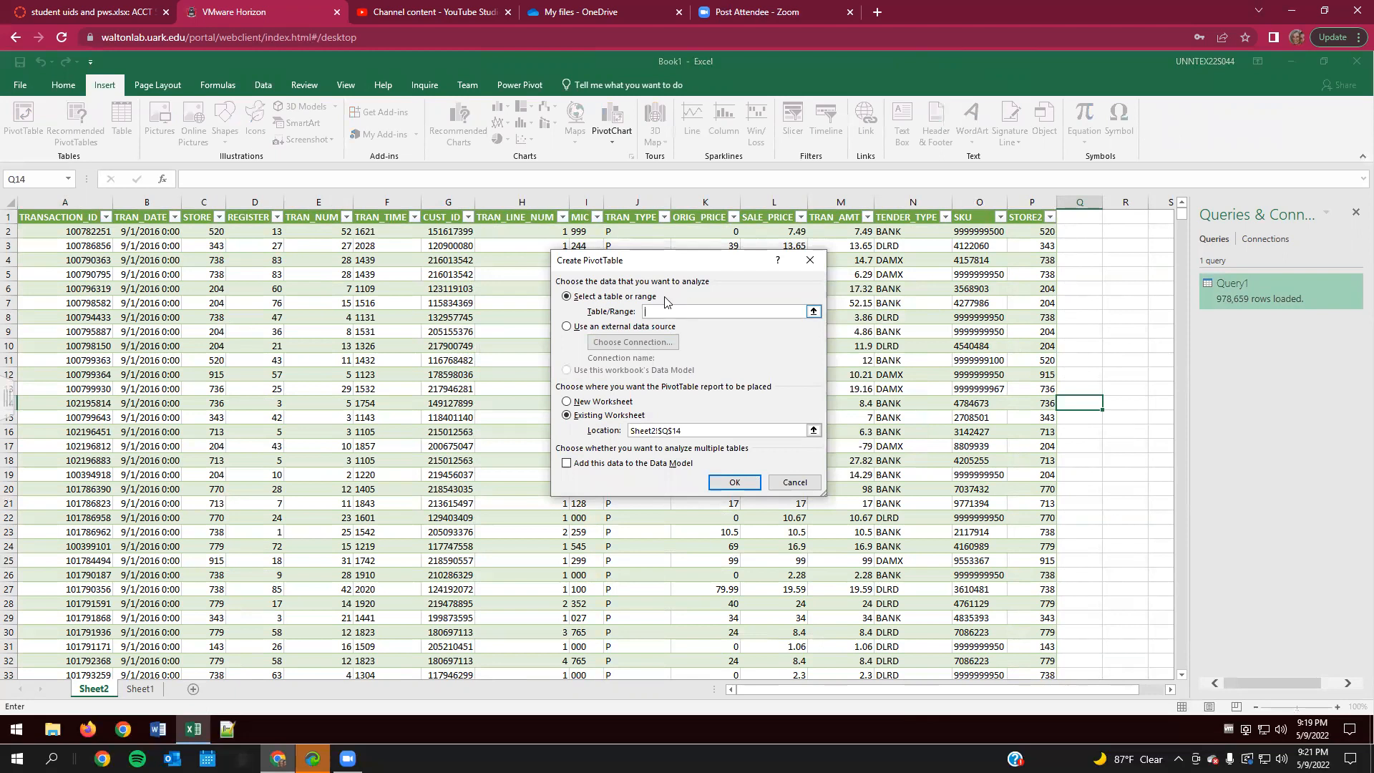
{"action": "left_click", "coordinate": [791, 482]}
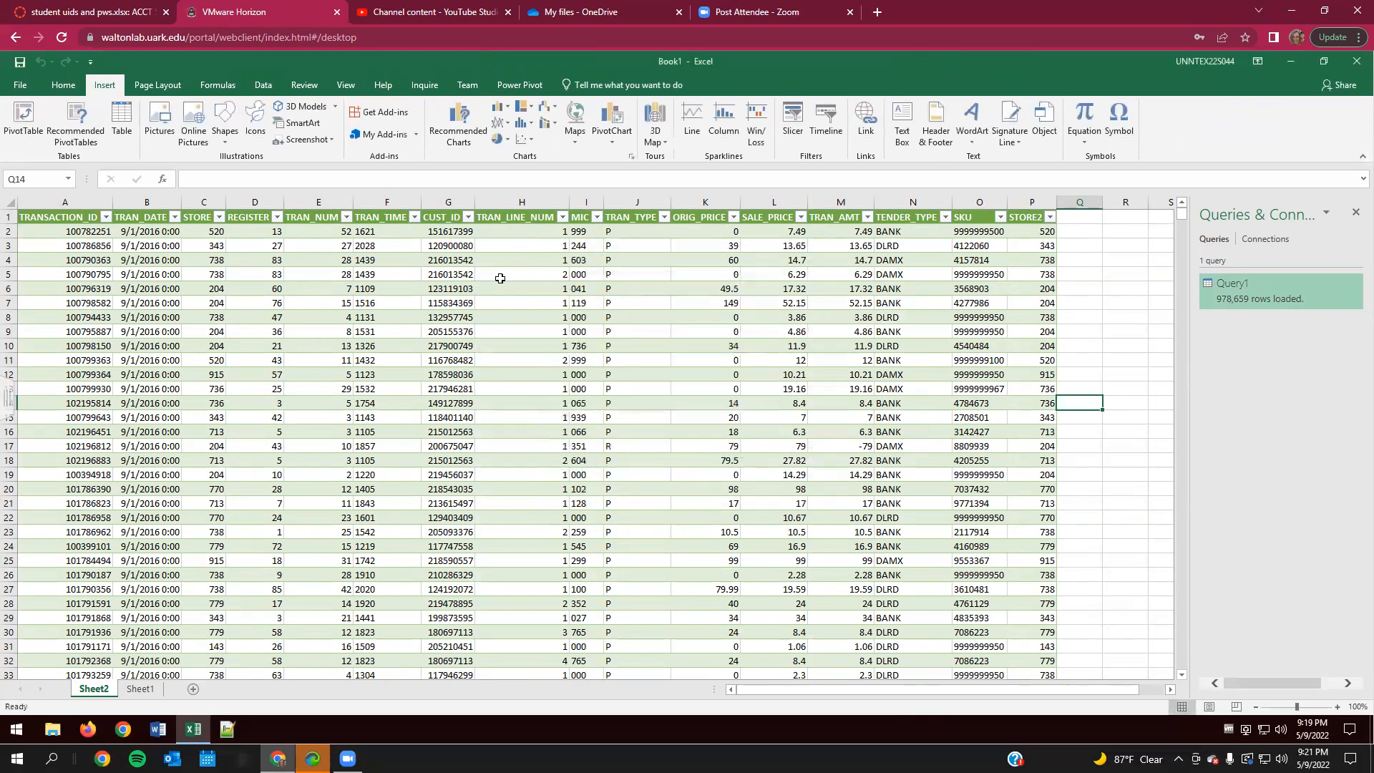
- Create a PivotTable from the Query1 table on a new worksheet, adding the data to the Data Model
{"action": "left_click", "coordinate": [63, 218]}
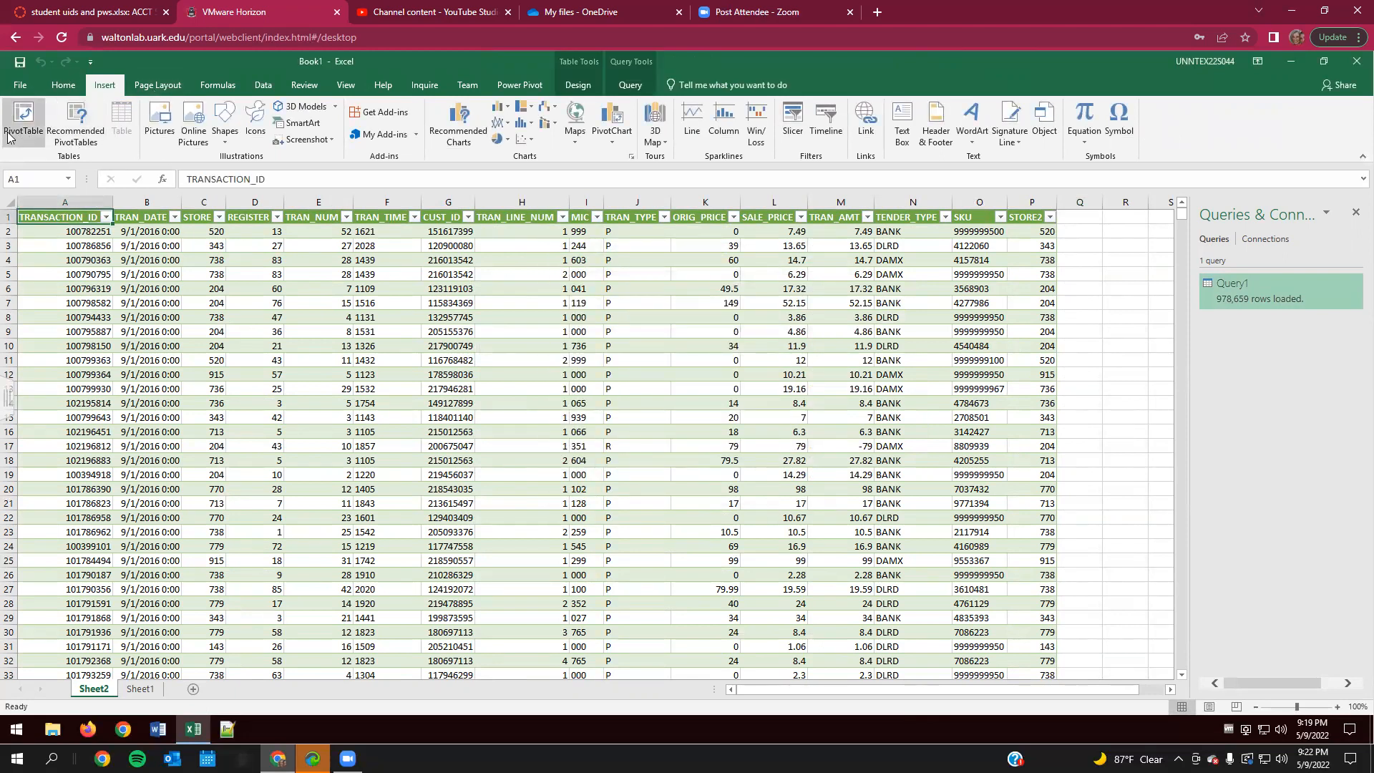
{"action": "left_click", "coordinate": [23, 118]}
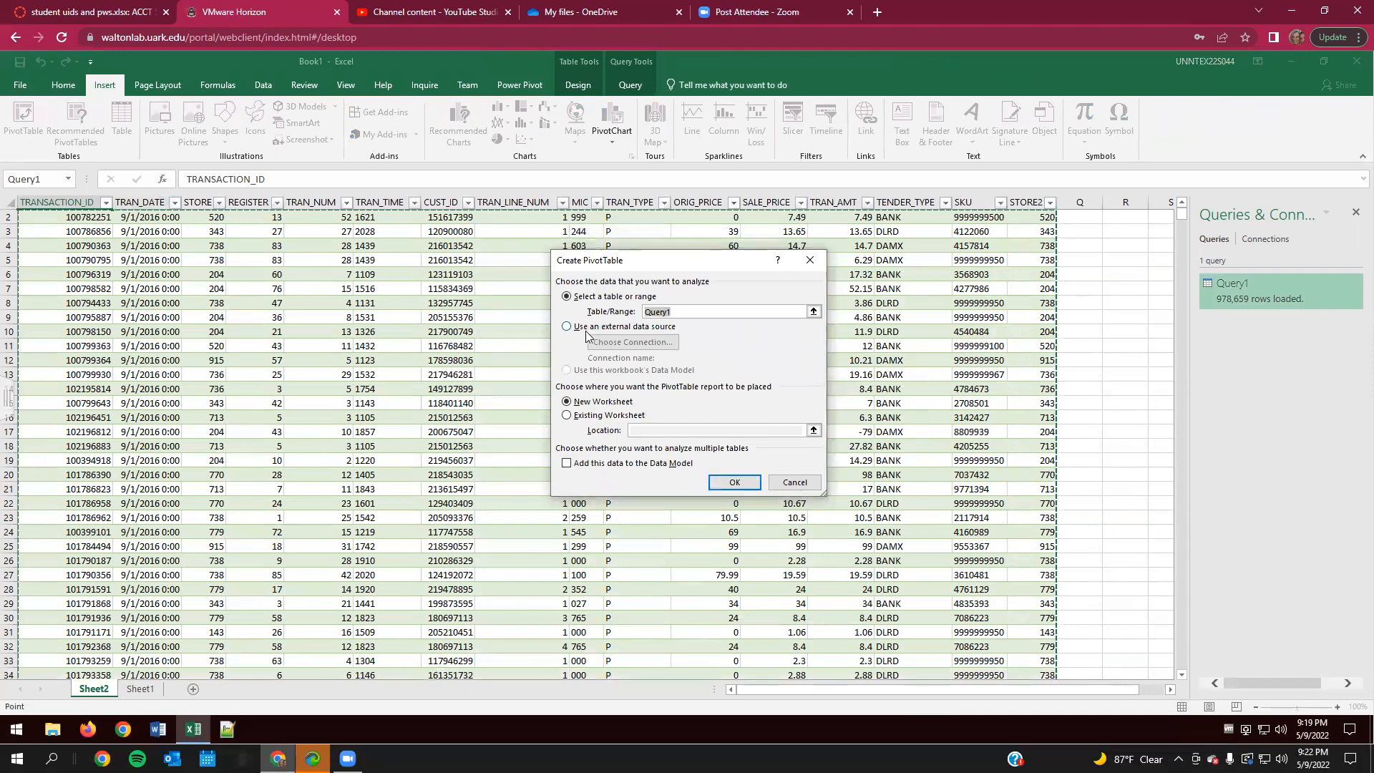
{"action": "left_click", "coordinate": [569, 464]}
{"action": "left_click", "coordinate": [733, 482]}
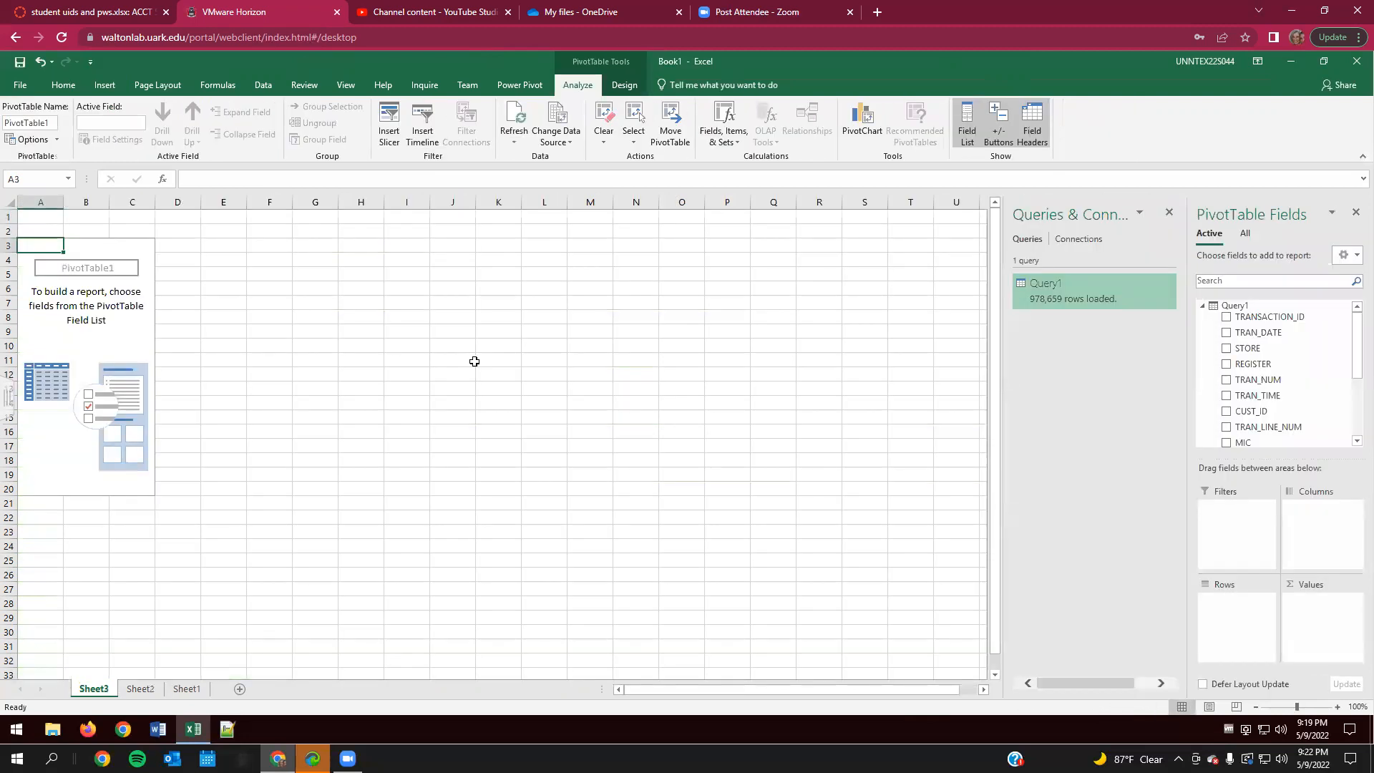
- Start a new Power Pivot measure on the Query1 table and name it AVG(Tran_Amt)
{"action": "scroll", "coordinate": [1304, 379], "scroll_direction": "down", "scroll_amount": 3}
{"action": "scroll", "coordinate": [1293, 388], "scroll_direction": "up", "scroll_amount": 3}
{"action": "left_click", "coordinate": [516, 86]}
{"action": "left_click", "coordinate": [70, 133]}
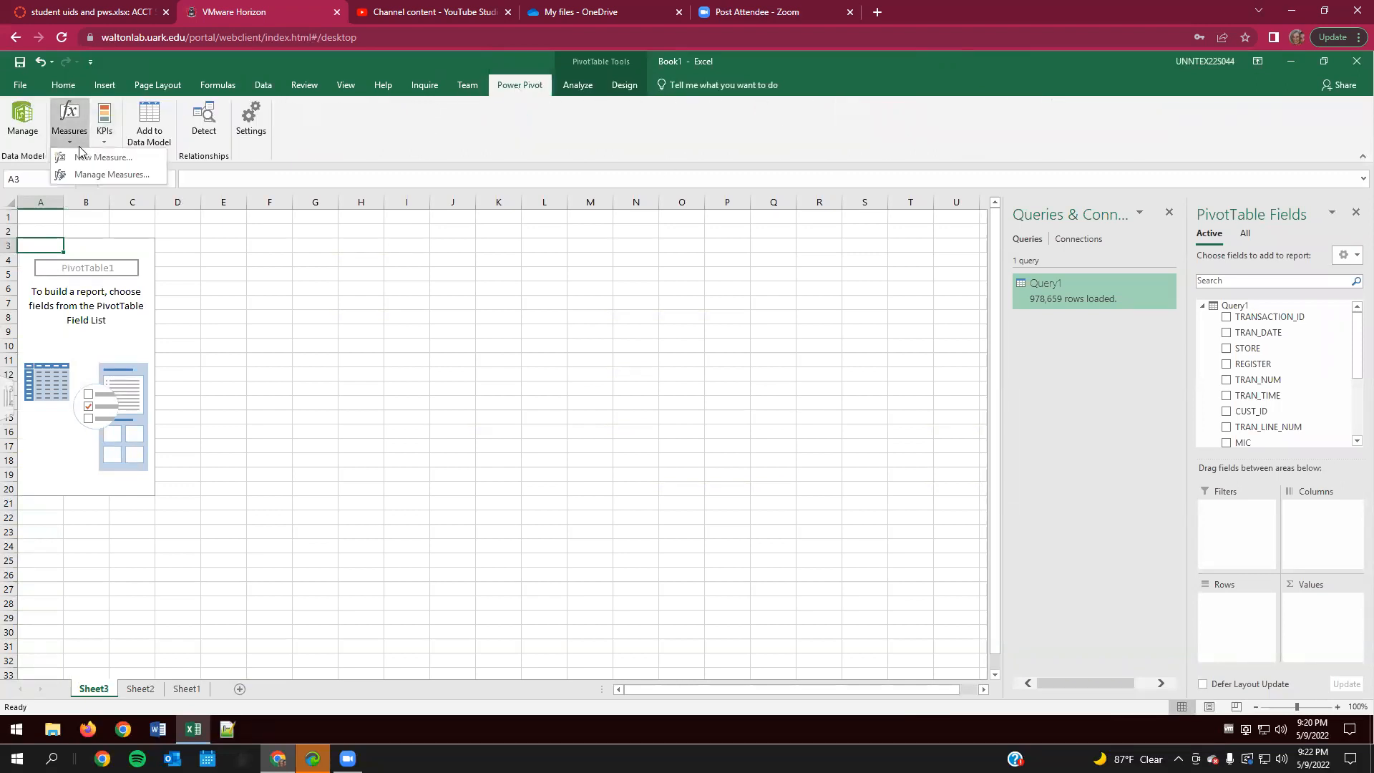
{"action": "left_click", "coordinate": [81, 163]}
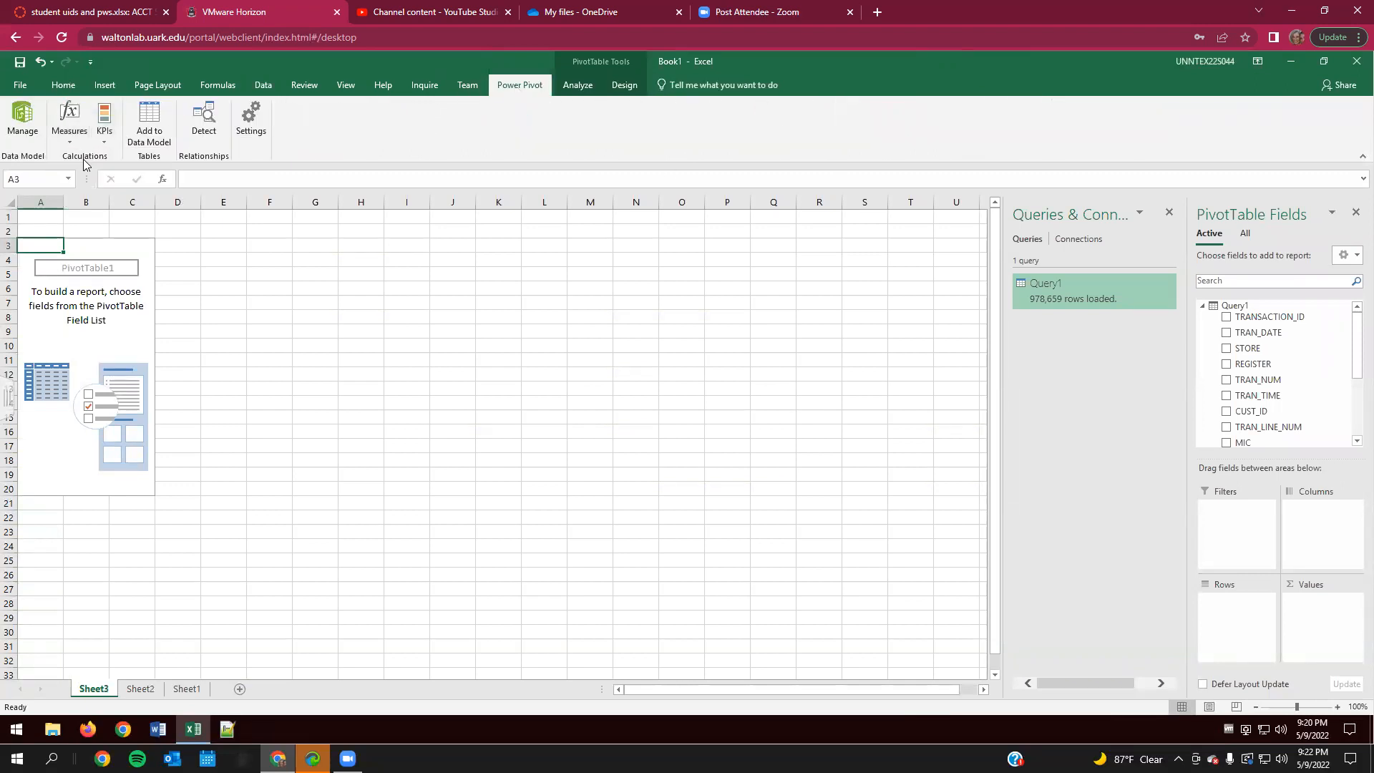
{"action": "left_click", "coordinate": [591, 282]}
{"action": "key", "text": "BackSpace"}
{"action": "key", "text": "BackSpace"}
{"action": "key", "text": "BackSpace"}
{"action": "key", "text": "BackSpace"}
{"action": "key", "text": "BackSpace"}
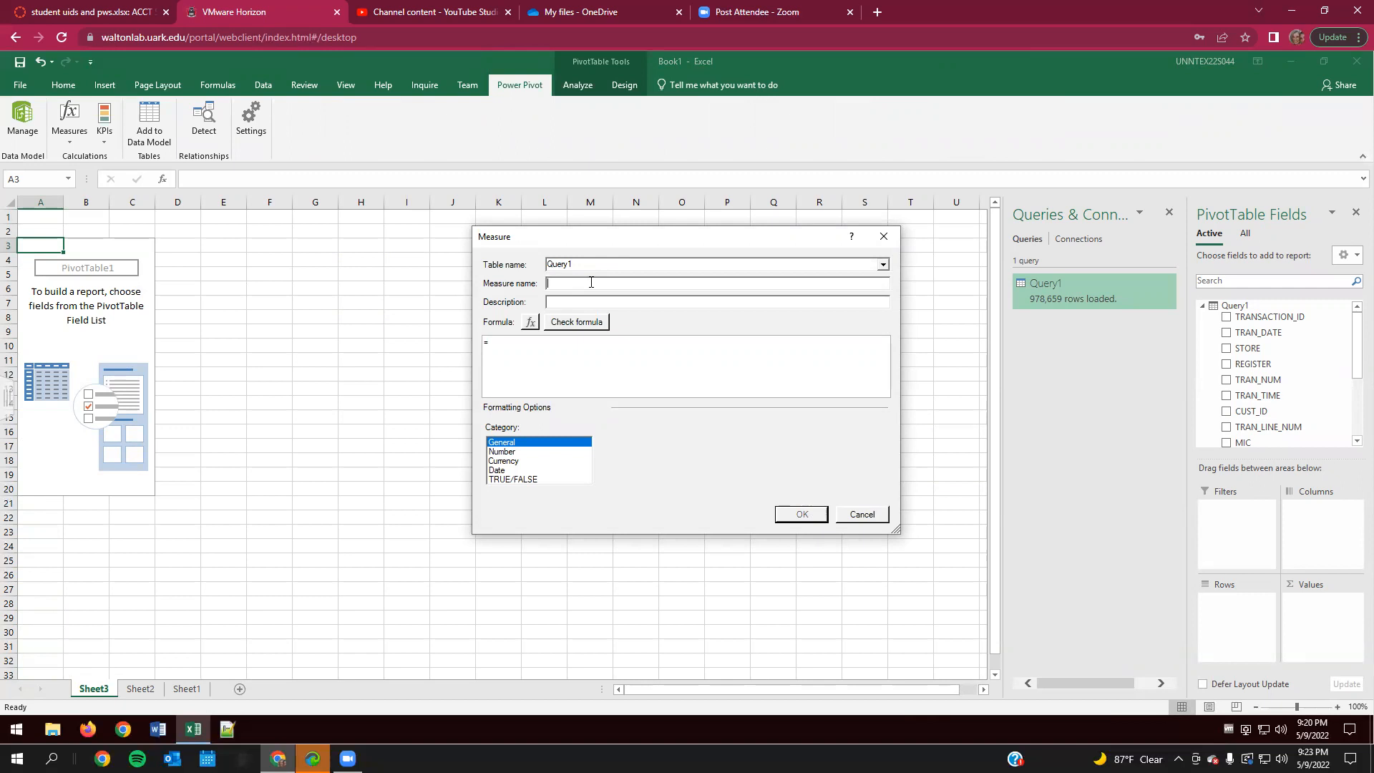
{"action": "type", "text": "AVG"}
{"action": "type", "text": "(Tran"}
{"action": "type", "text": "_Amt"}
- Define the measure's formula as =AVERAGE(Query1[TRAN_AMT]) with the General format category and create it
{"action": "type", "text": "AVERAGE"}
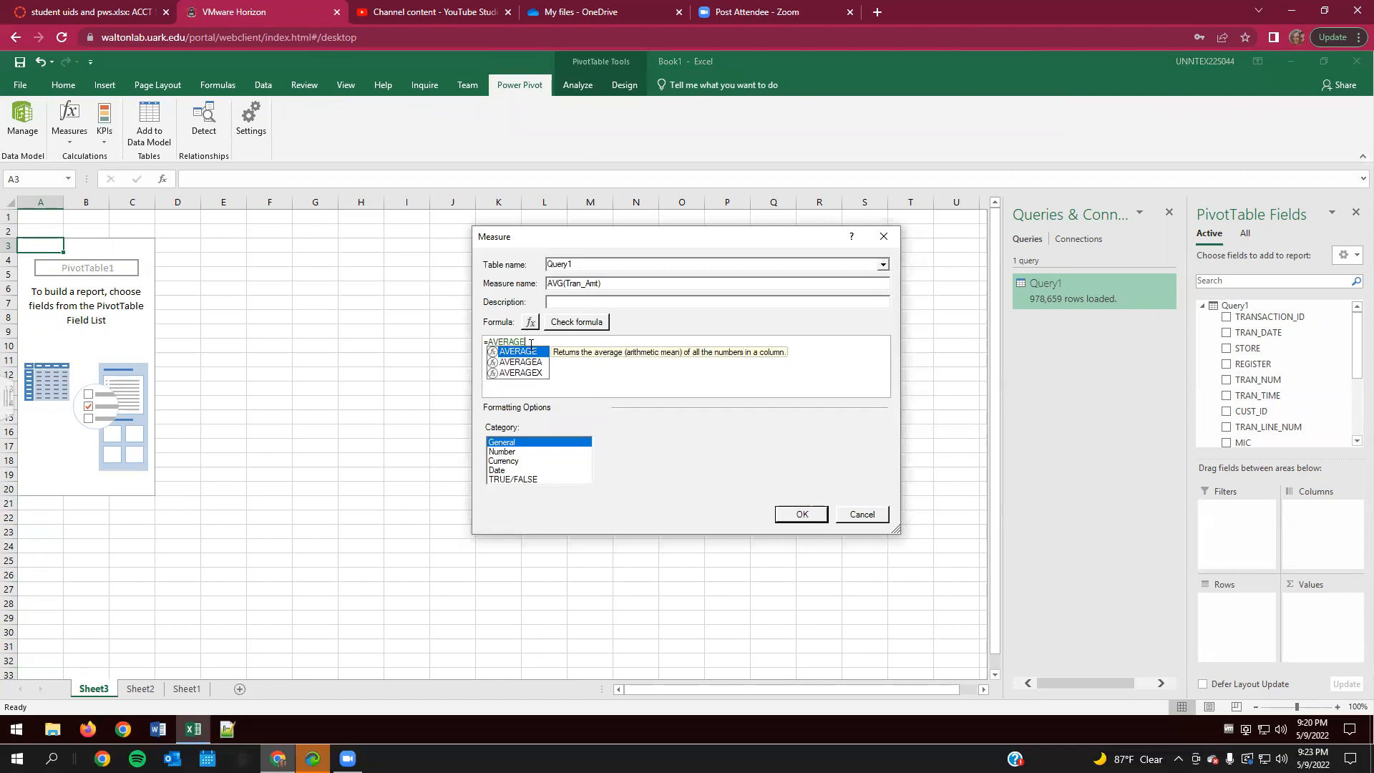
{"action": "type", "text": "("}
{"action": "key", "text": "BackSpace"}
{"action": "type", "text": "("}
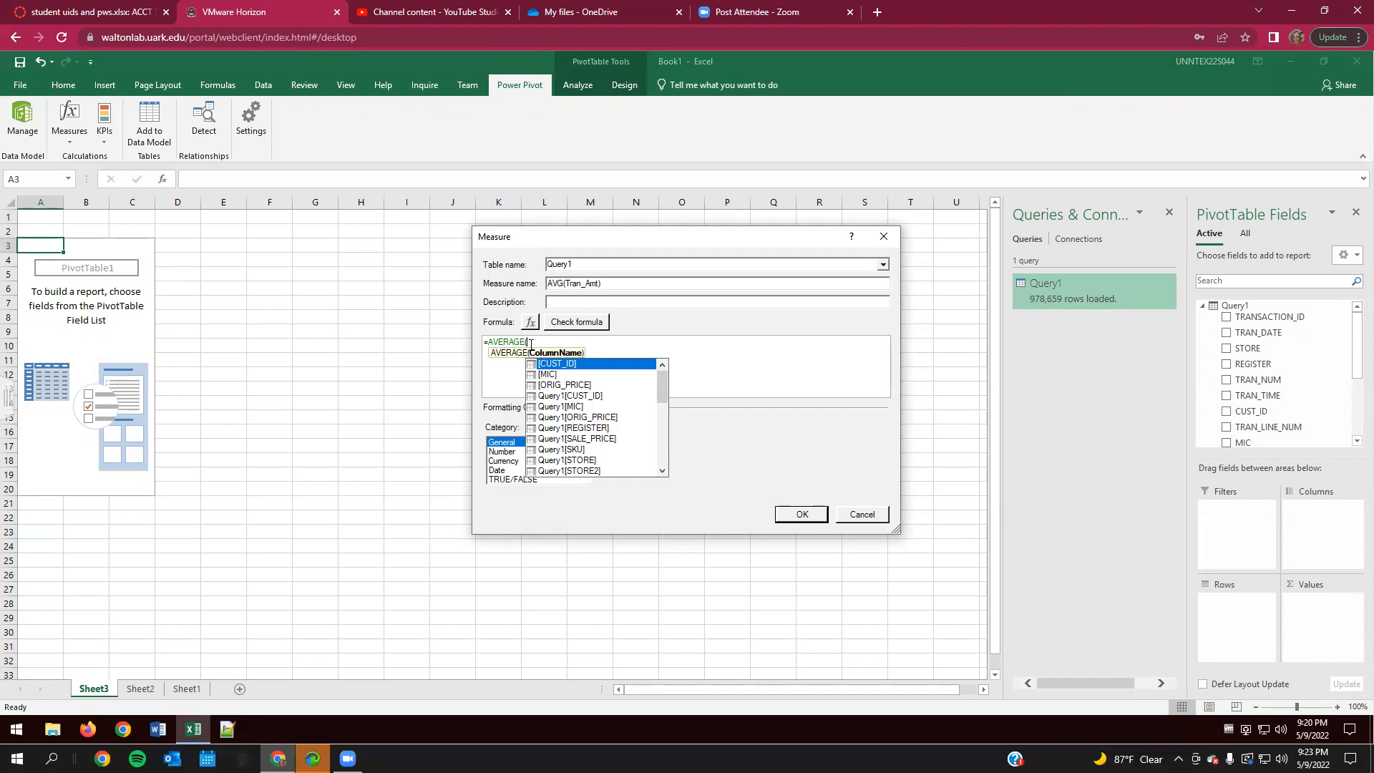
{"action": "type", "text": "Quer"}
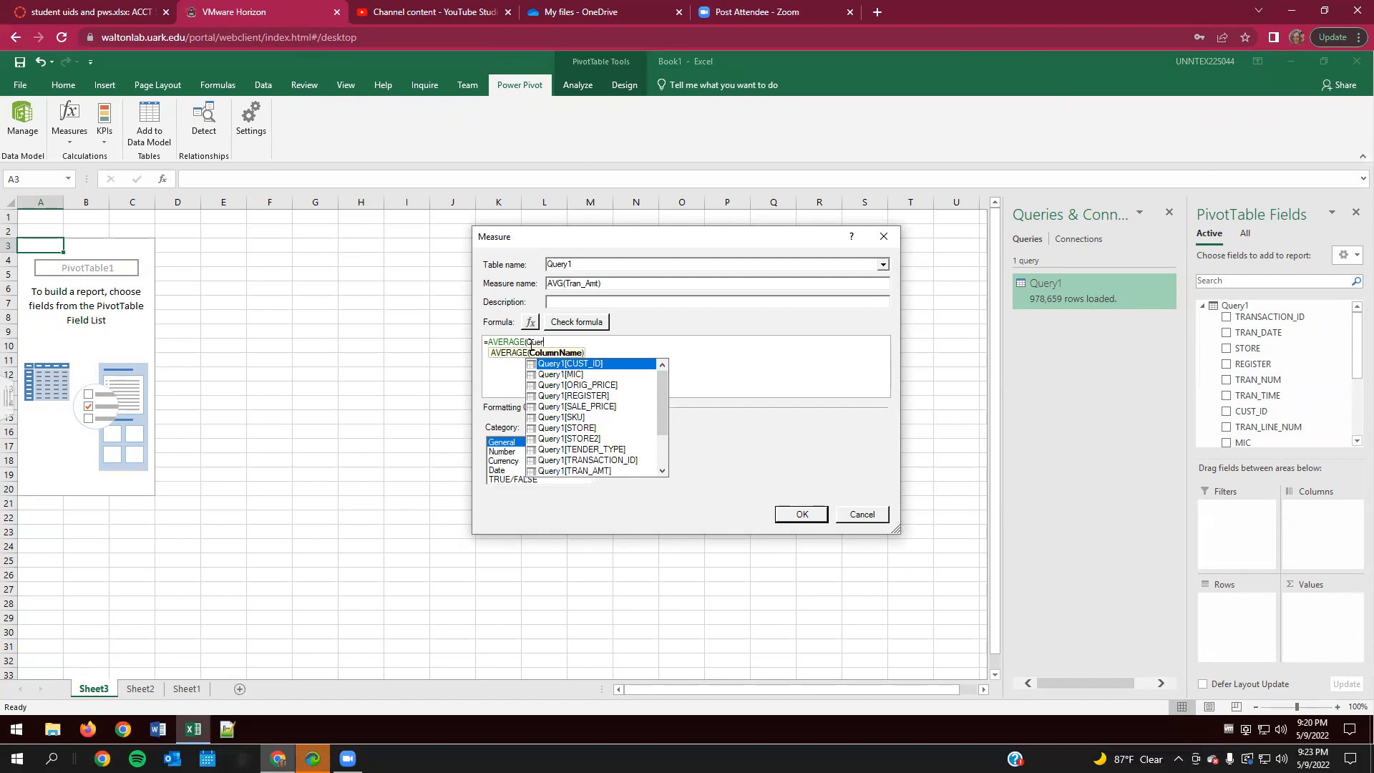
{"action": "type", "text": "y1"}
{"action": "double_click", "coordinate": [575, 470]}
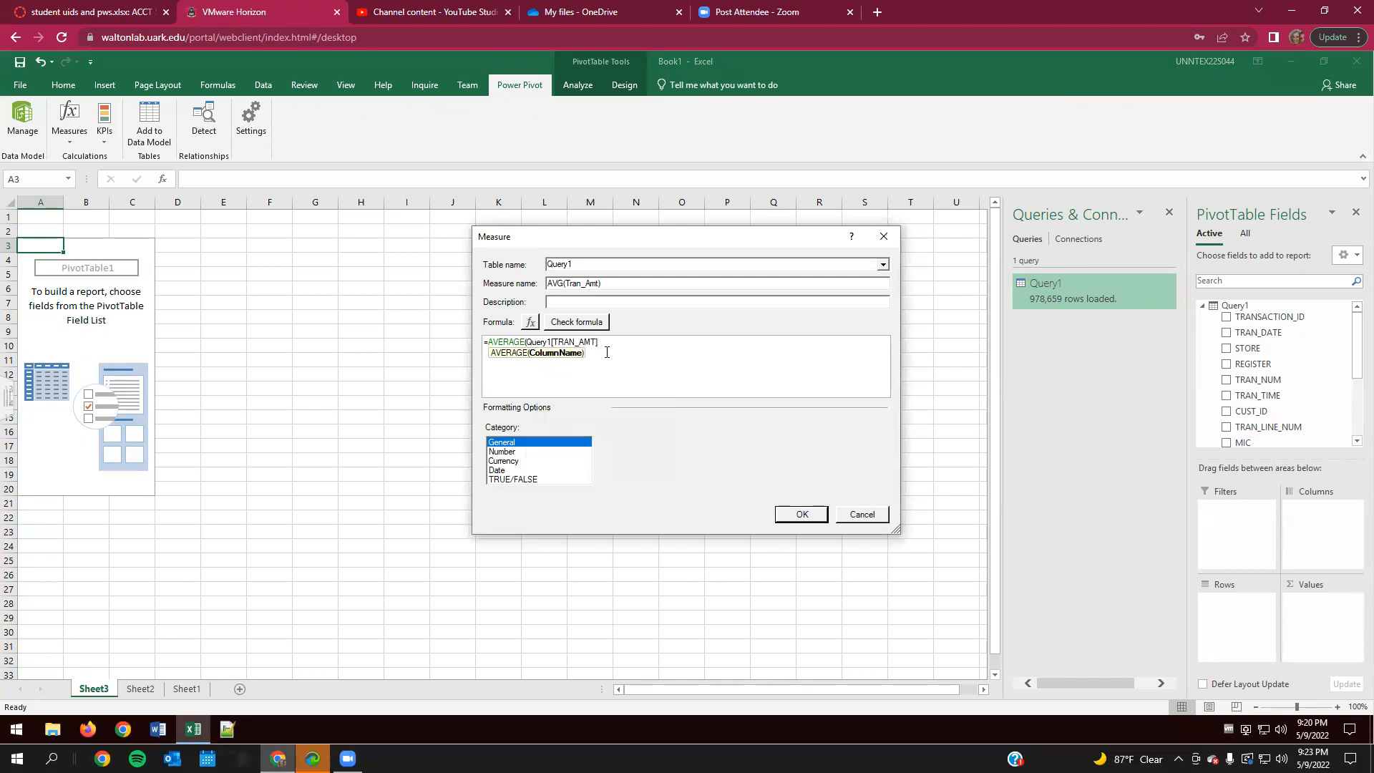
{"action": "type", "text": ")"}
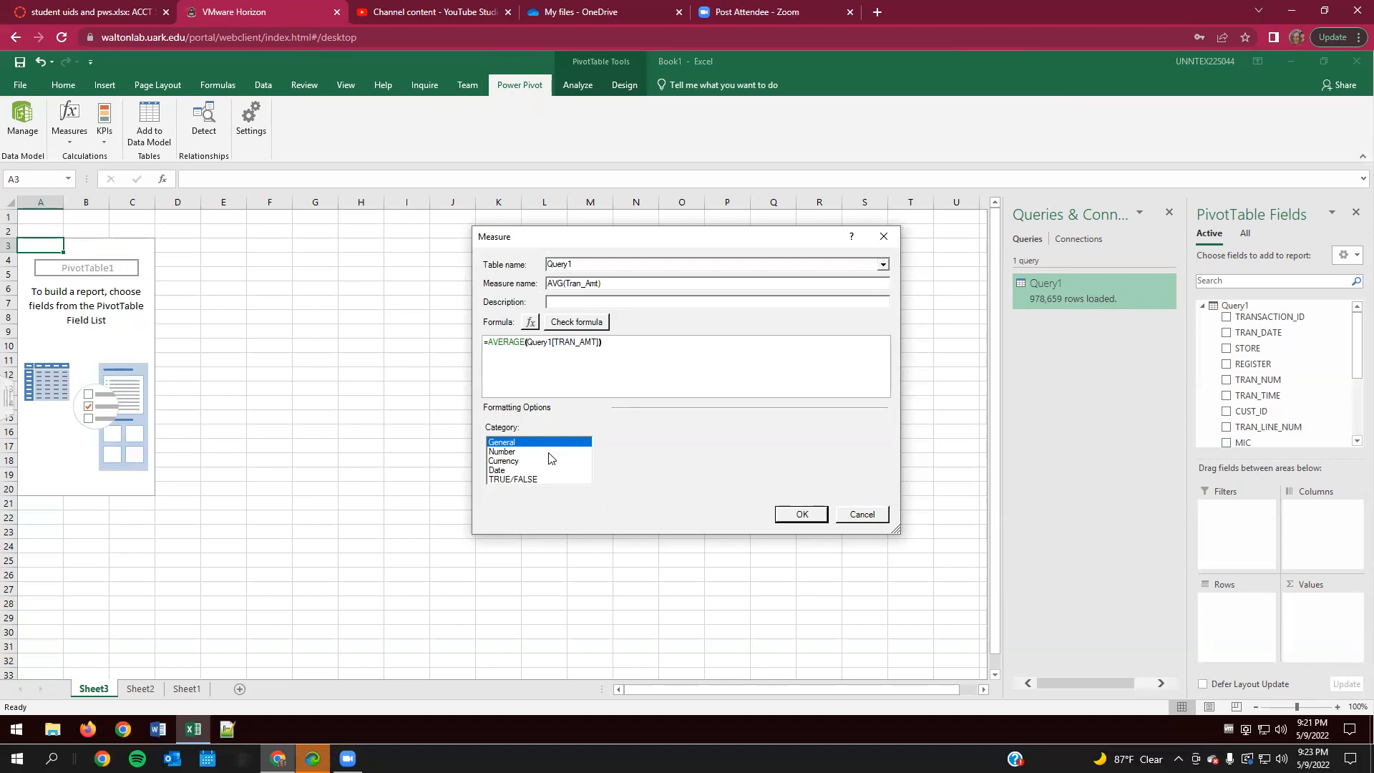
{"action": "left_click", "coordinate": [797, 516]}
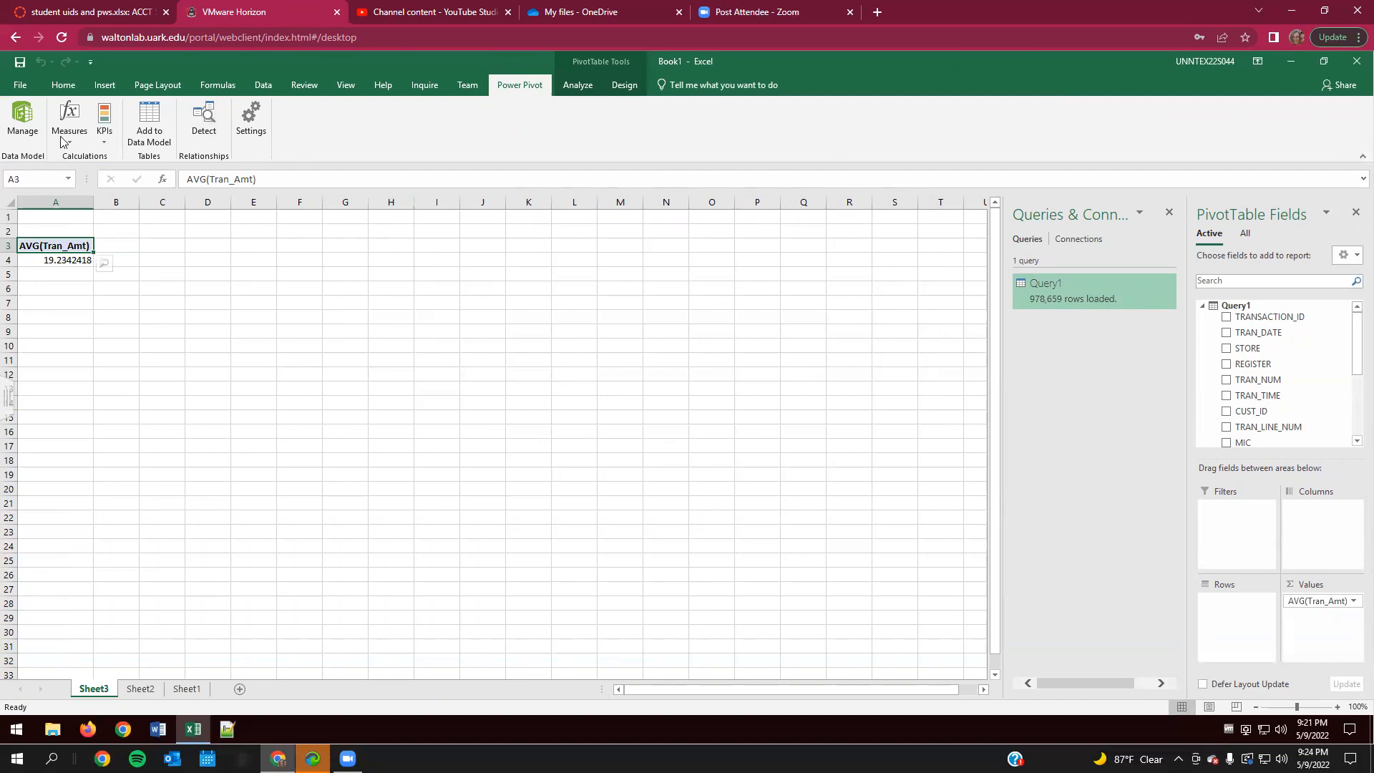
- Create a KPI on the AVG(Tran_Amt) base field with an absolute target value of 23
{"action": "left_click", "coordinate": [106, 137]}
{"action": "left_click", "coordinate": [127, 158]}
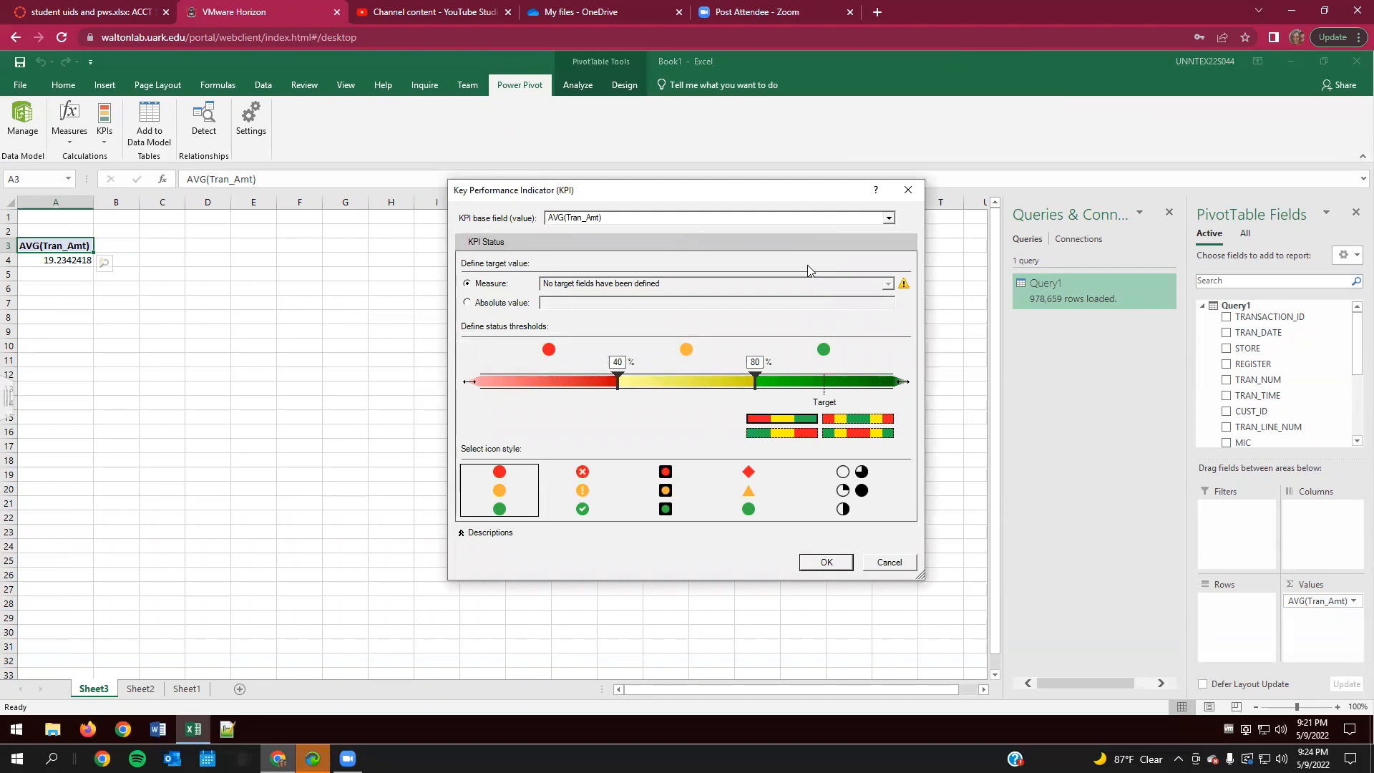
{"action": "left_click", "coordinate": [467, 303]}
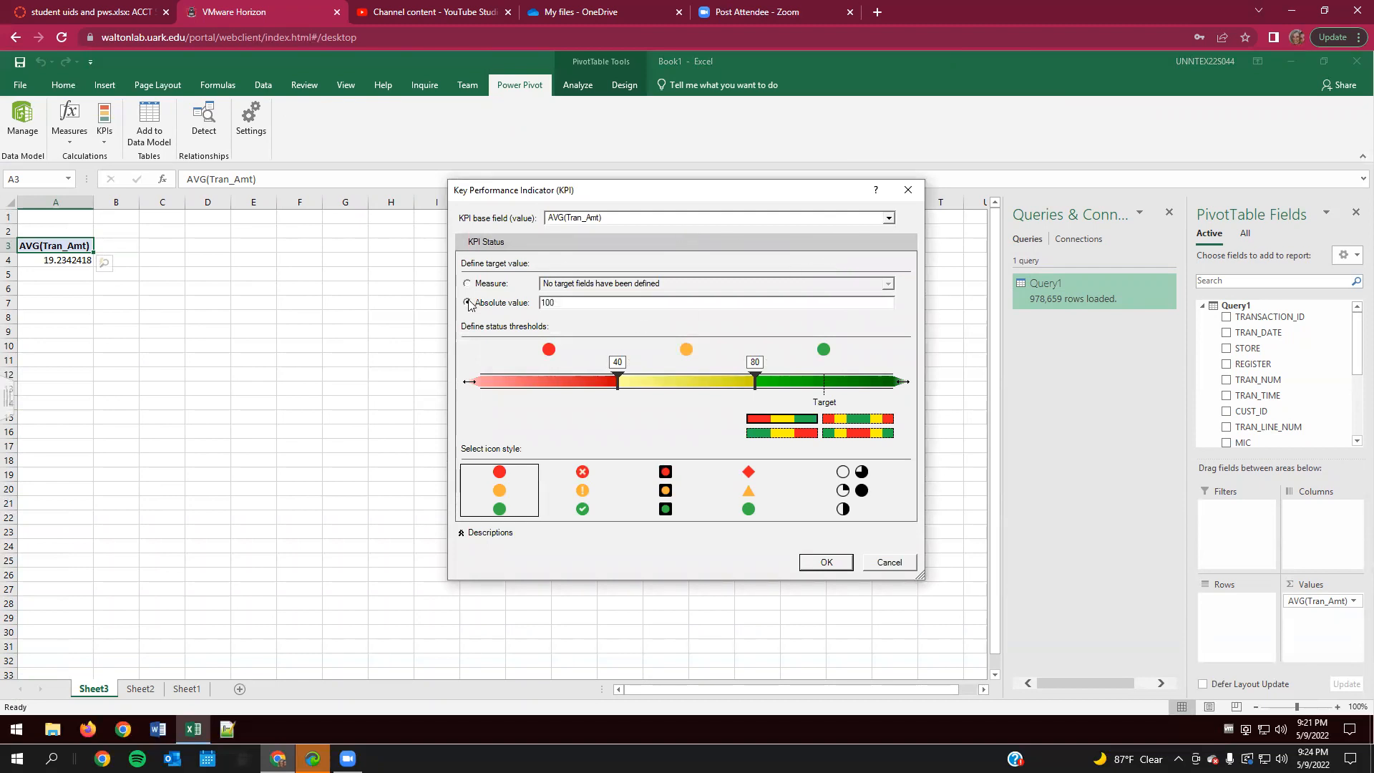
{"action": "key", "text": "BackSpace"}
{"action": "key", "text": "BackSpace"}
{"action": "type", "text": "23"}
{"action": "key", "text": "BackSpace"}
{"action": "key", "text": "BackSpace"}
{"action": "key", "text": "BackSpace"}
{"action": "type", "text": "23"}
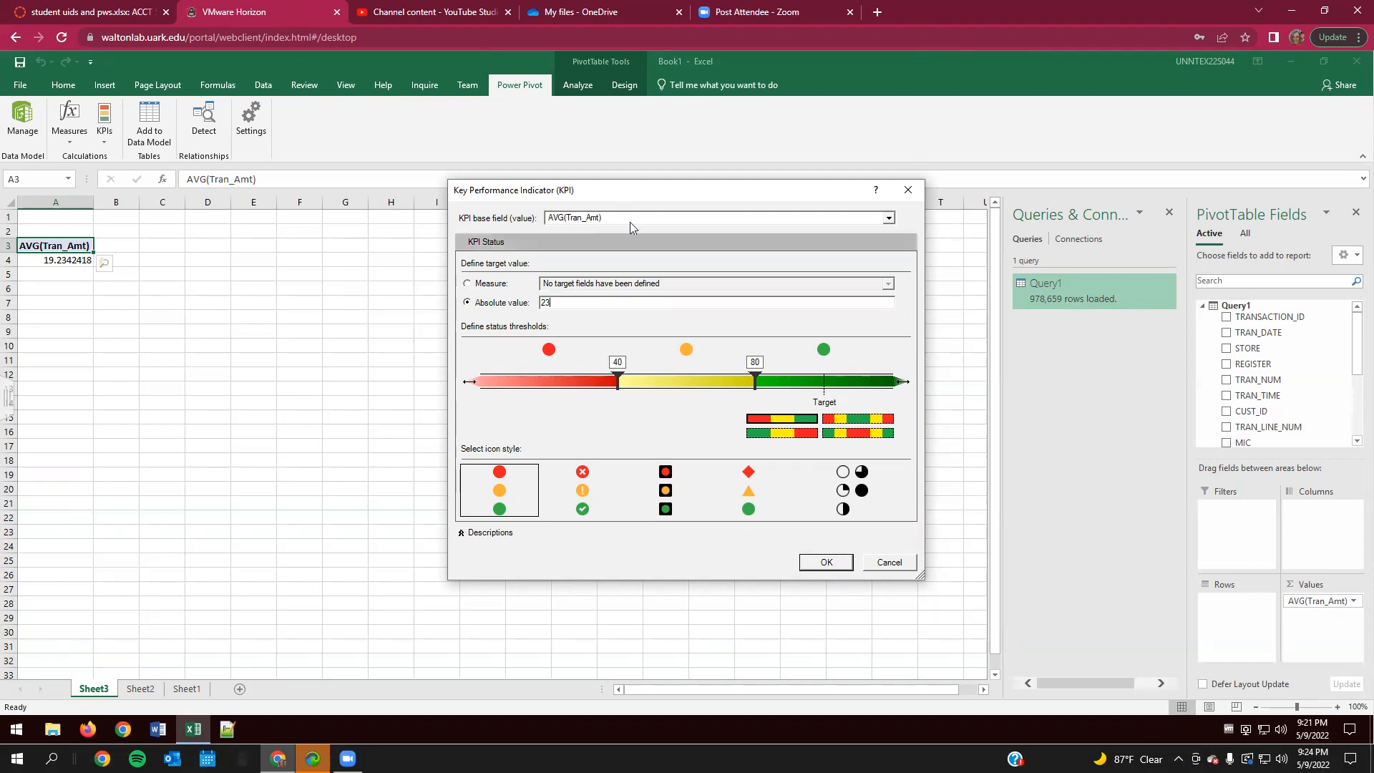
{"action": "left_click", "coordinate": [890, 220]}
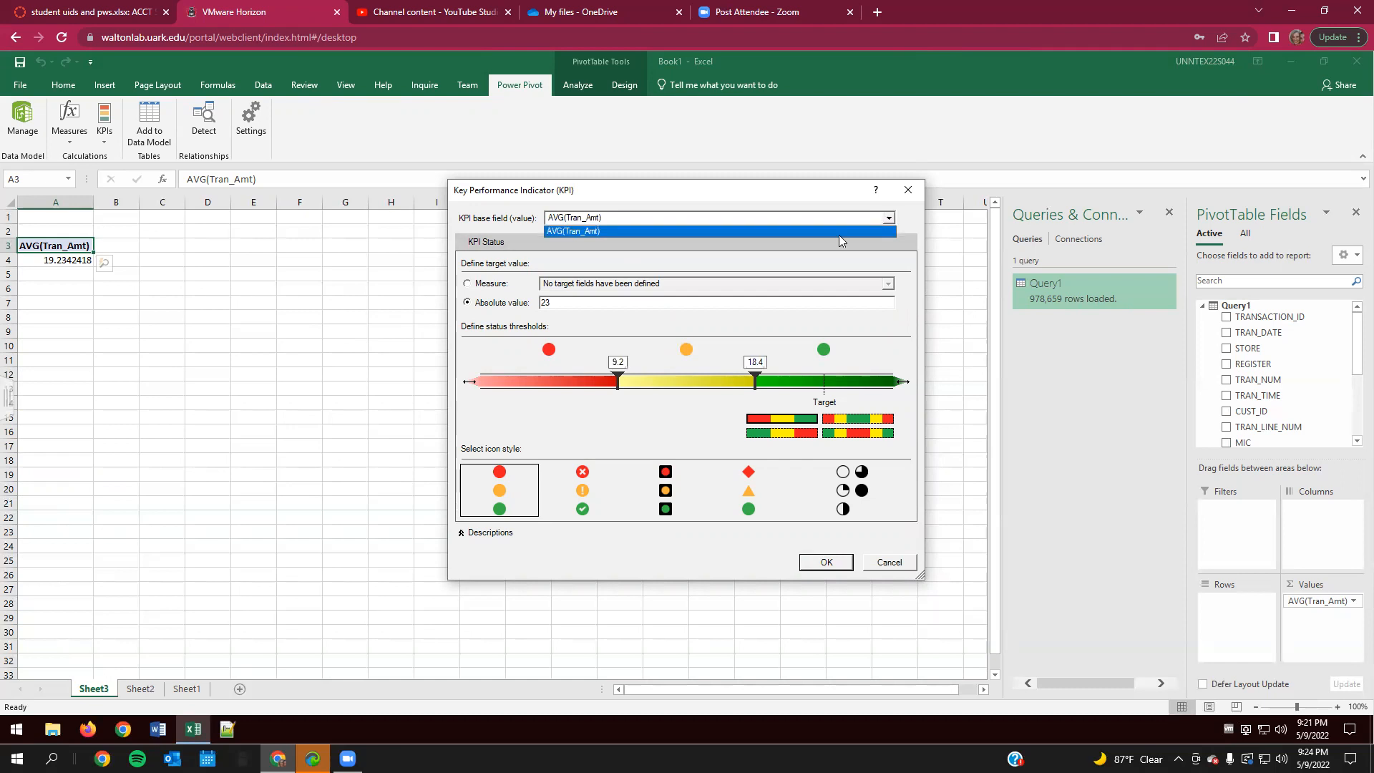
{"action": "left_click", "coordinate": [808, 232]}
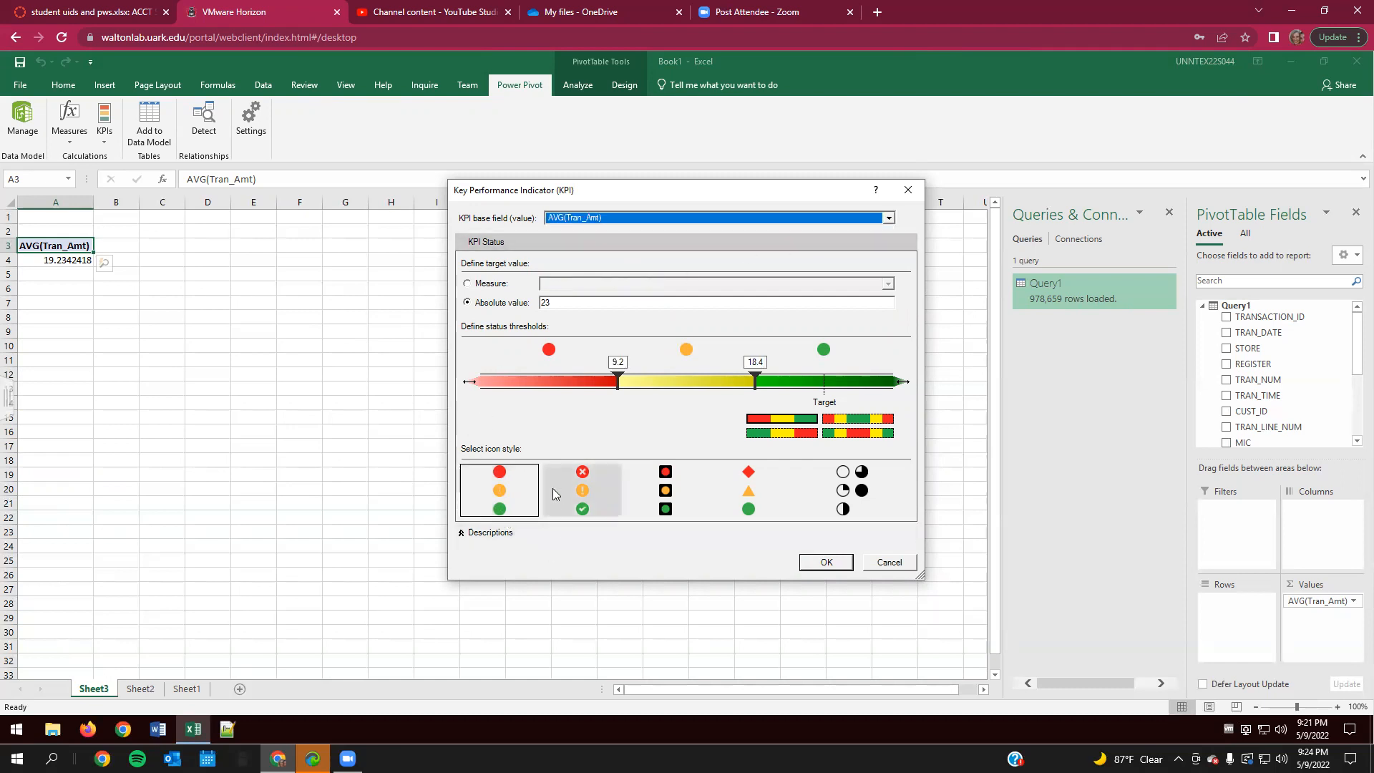
{"action": "left_click", "coordinate": [826, 562]}
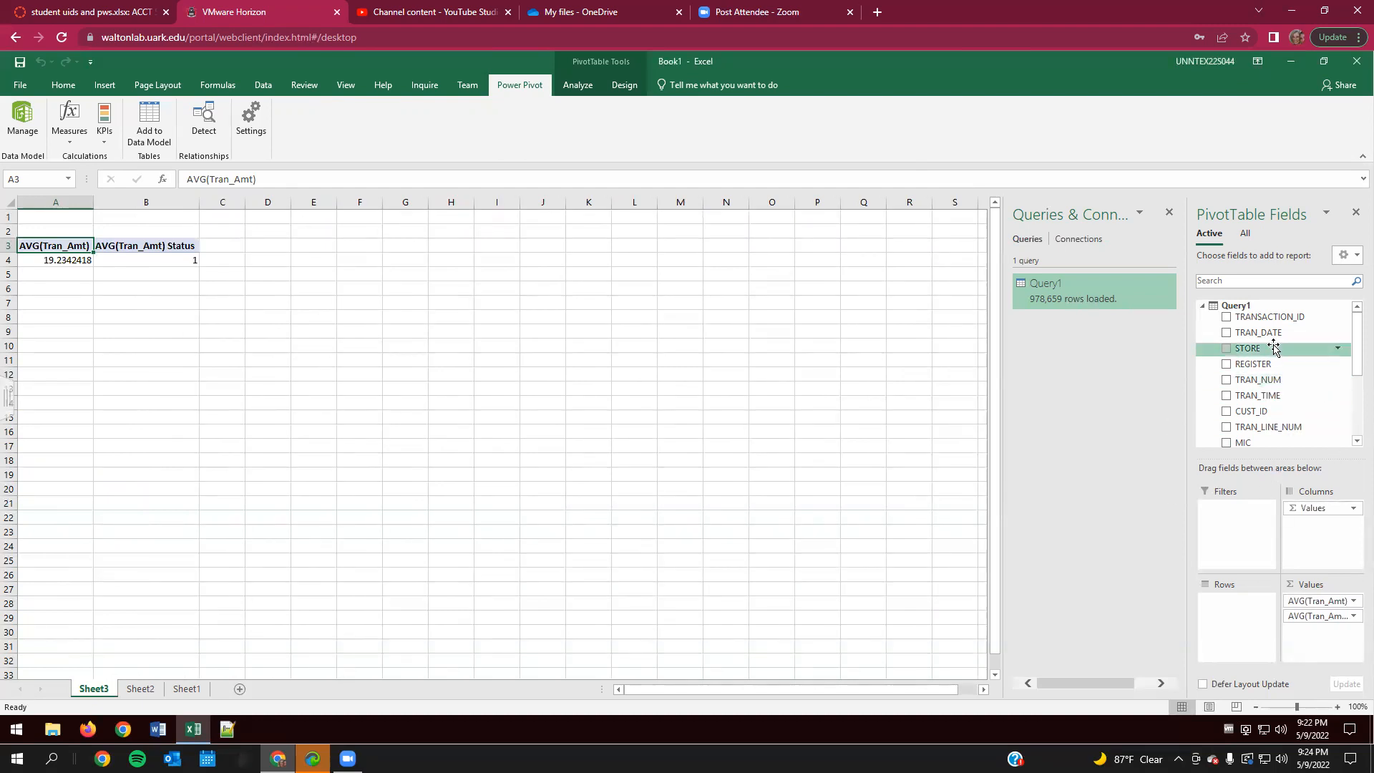
- Add TRAN_DATE to the PivotTable rows and inspect the KPI status value for 9/2/2016
{"action": "left_click_drag", "start_coordinate": [1280, 333], "coordinate": [1224, 605]}
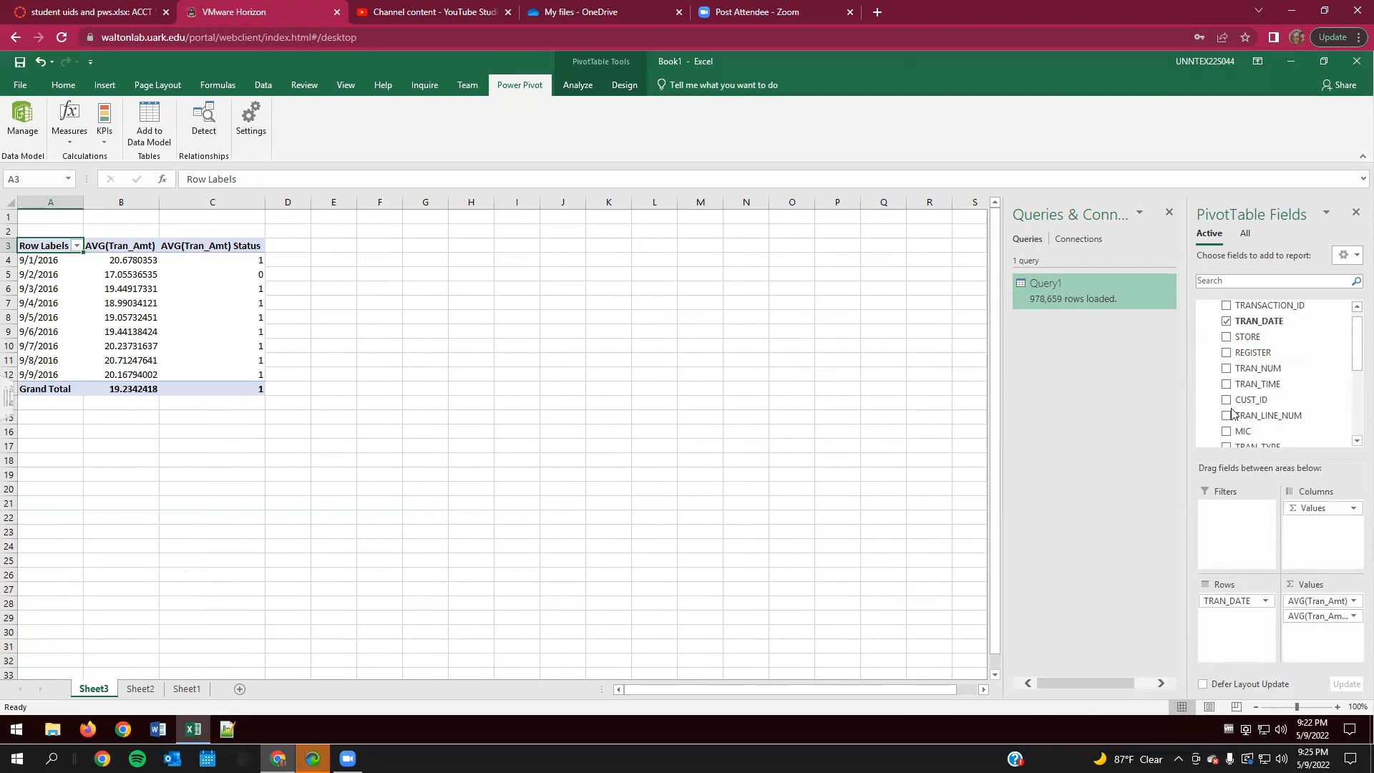
{"action": "left_click", "coordinate": [205, 325]}
{"action": "left_click", "coordinate": [217, 271]}
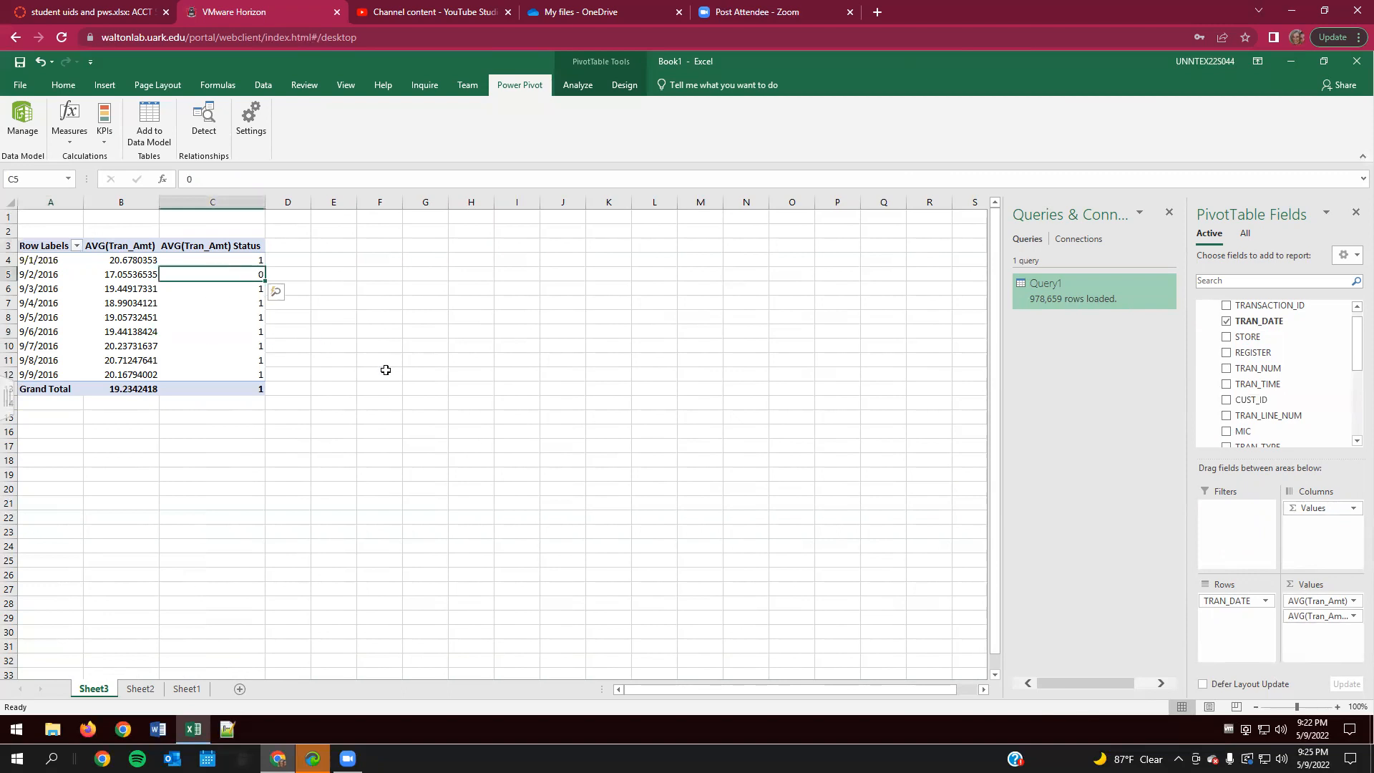
{"action": "left_click", "coordinate": [386, 370]}
{"action": "left_click", "coordinate": [277, 273]}
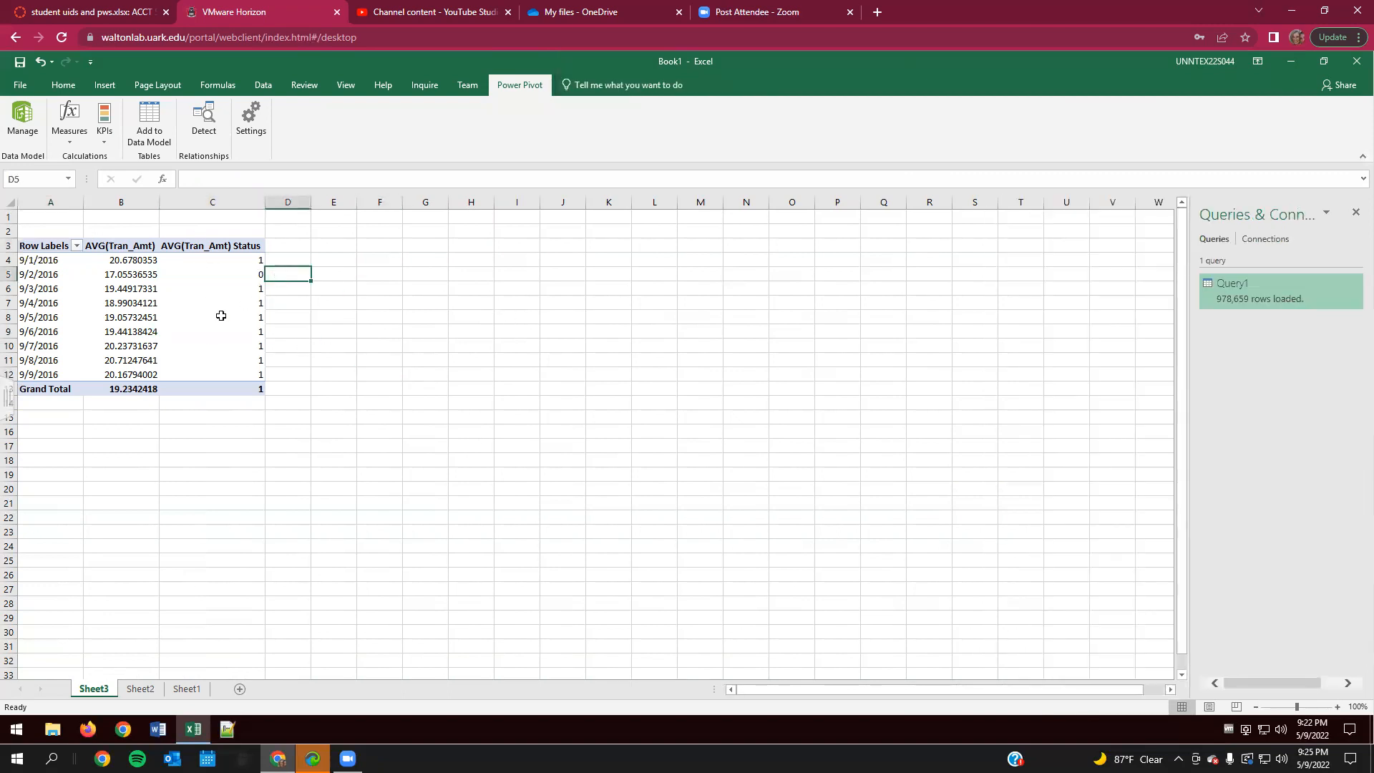
- Remove the KPI's Status field from the PivotTable and add it back to refresh its icon display
{"action": "left_click", "coordinate": [221, 316]}
{"action": "scroll", "coordinate": [1227, 373], "scroll_direction": "down", "scroll_amount": 5}
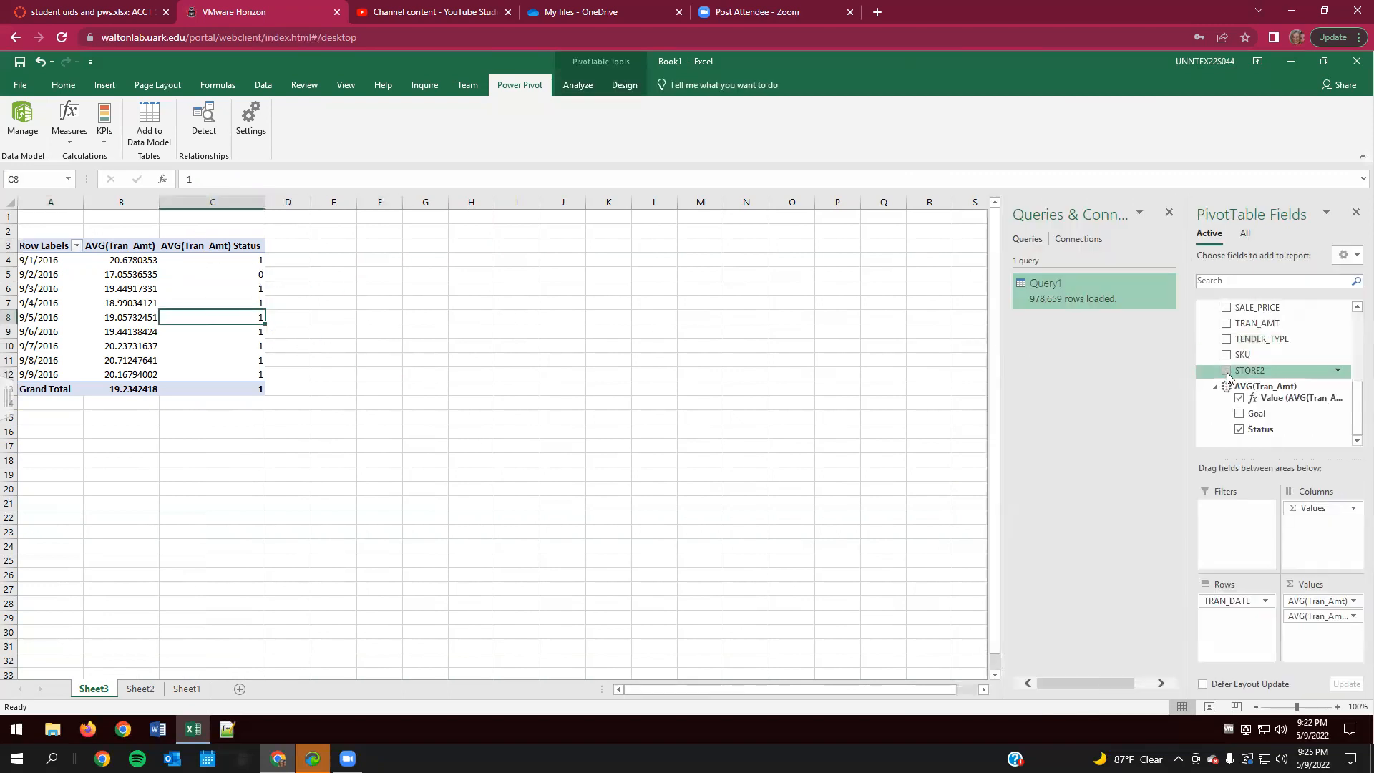
{"action": "left_click", "coordinate": [1239, 429]}
{"action": "left_click", "coordinate": [1239, 430]}
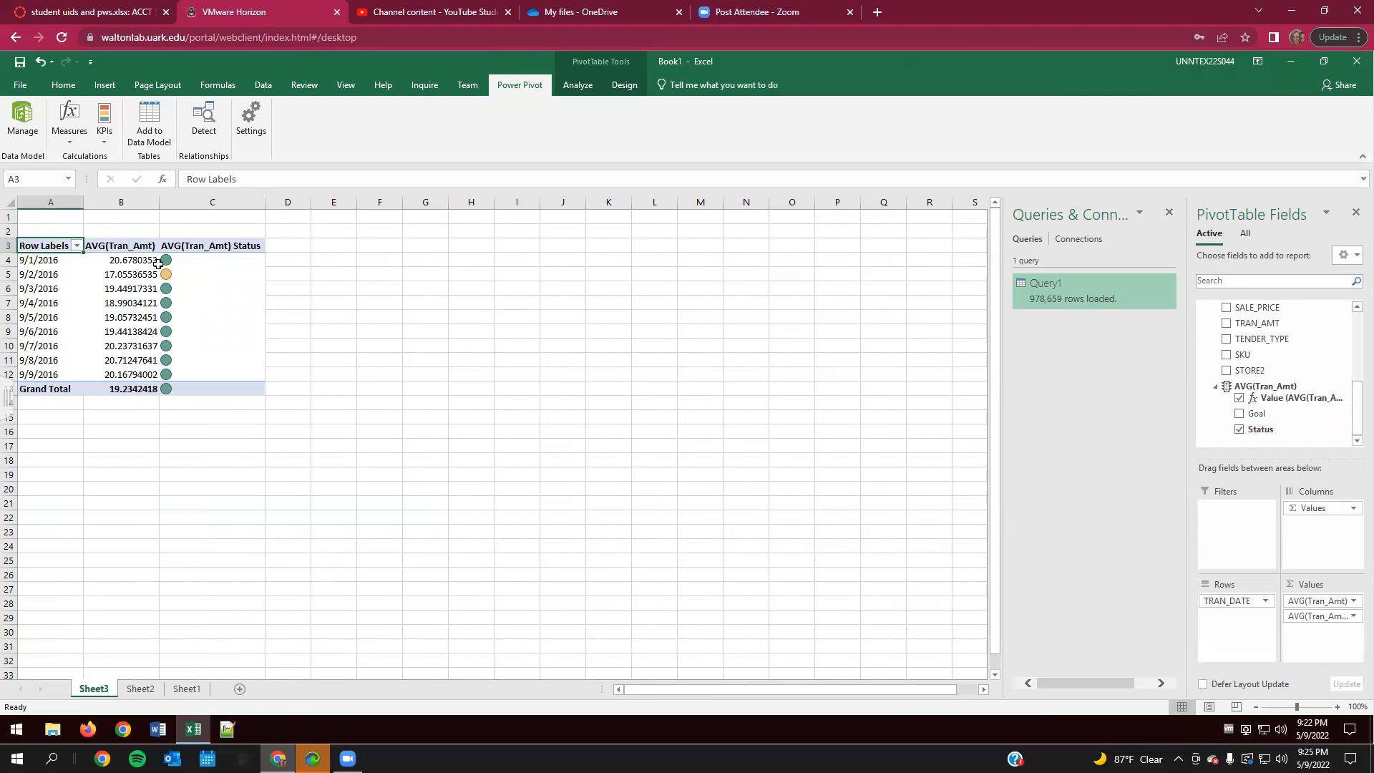
{"action": "left_click", "coordinate": [1239, 431]}
{"action": "left_click", "coordinate": [1240, 430]}
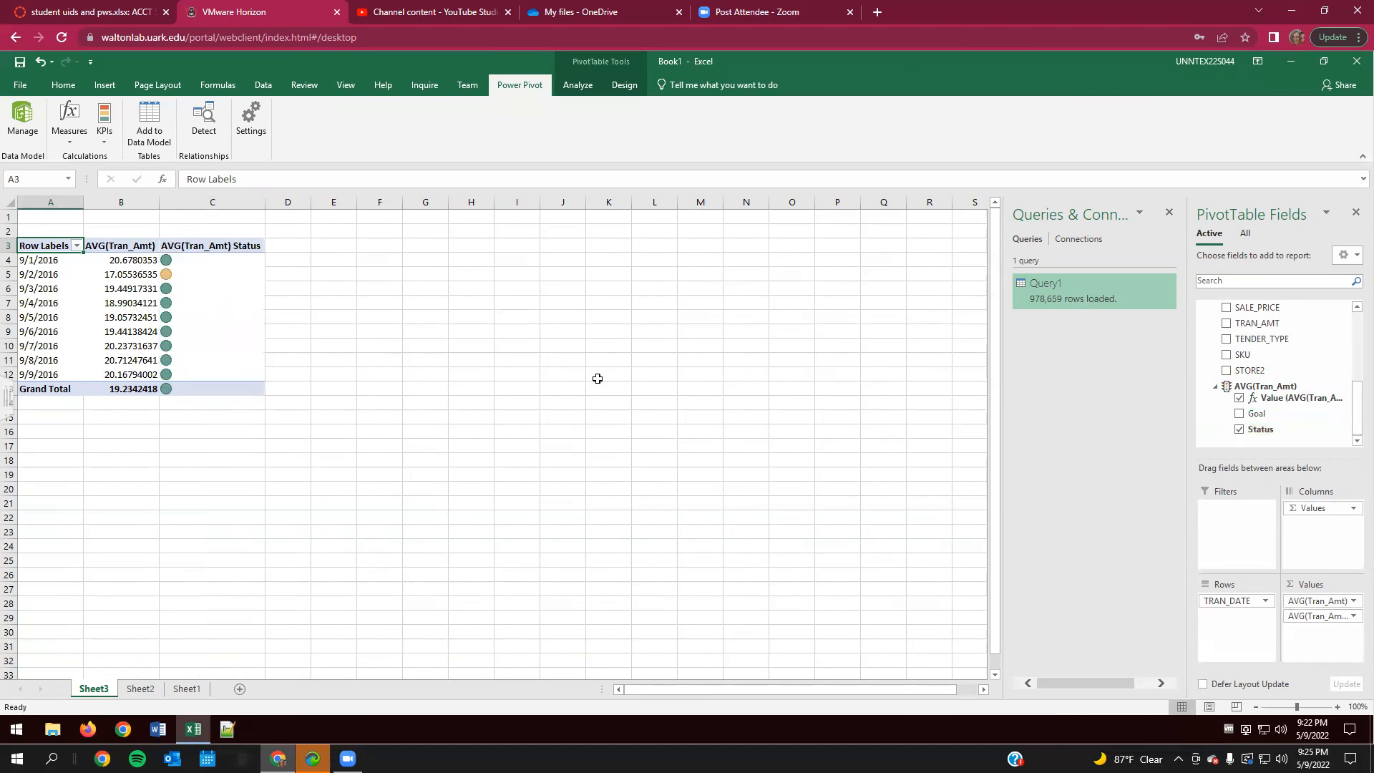